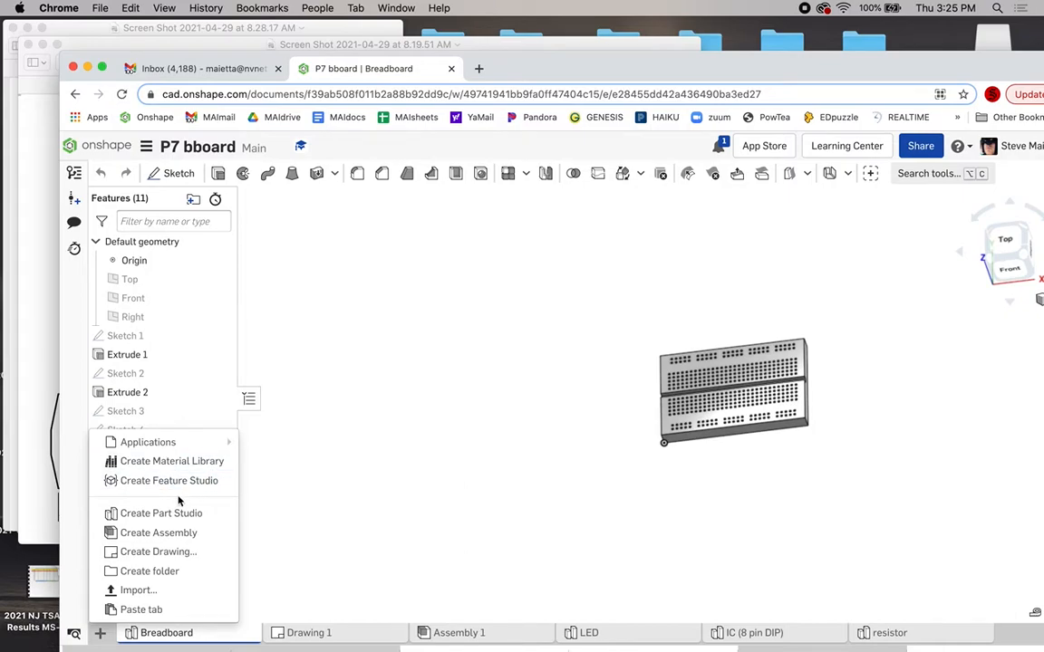
- Create a new Part Studio in the document and rename it DIP8
{"action": "left_click", "coordinate": [155, 513]}
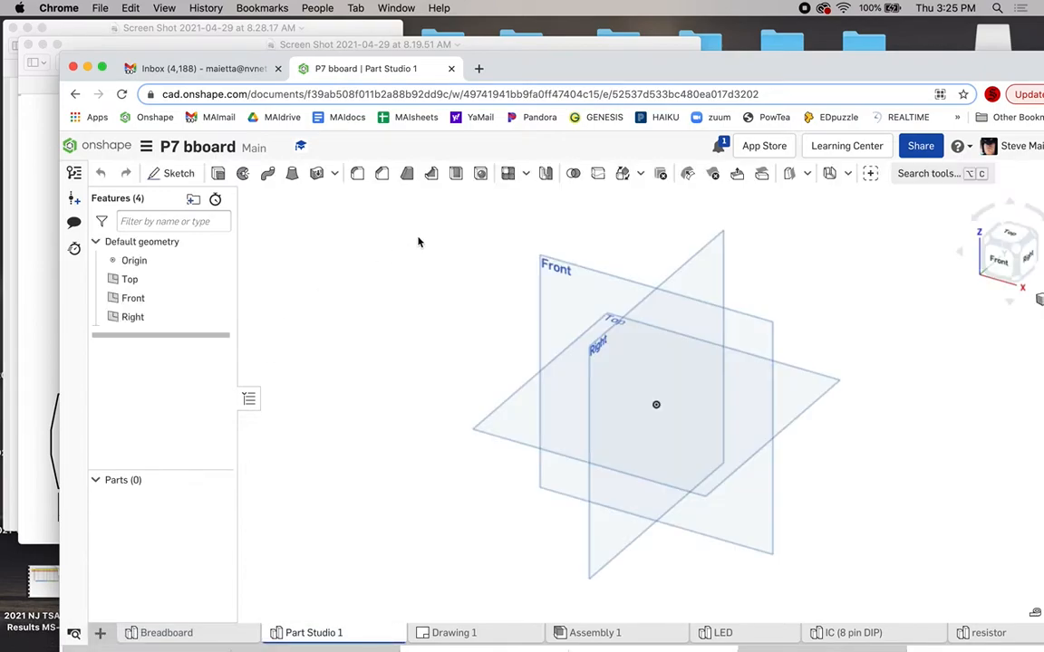
{"action": "right_click", "coordinate": [307, 629]}
{"action": "left_click", "coordinate": [289, 516]}
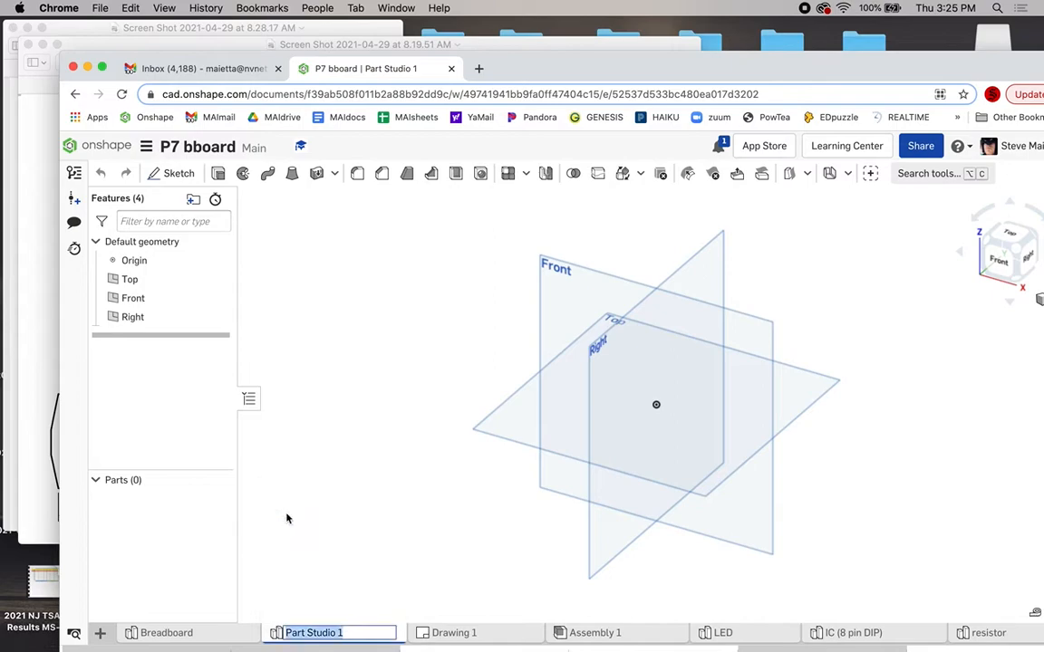
{"action": "type", "text": "DIP8"}
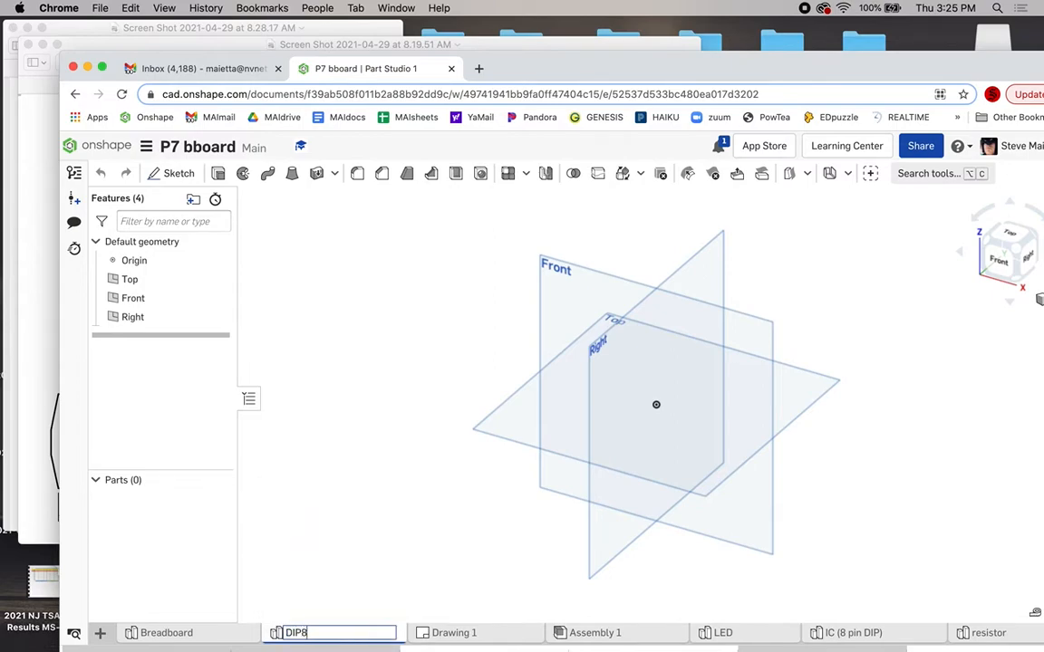
{"action": "key", "text": "Return"}
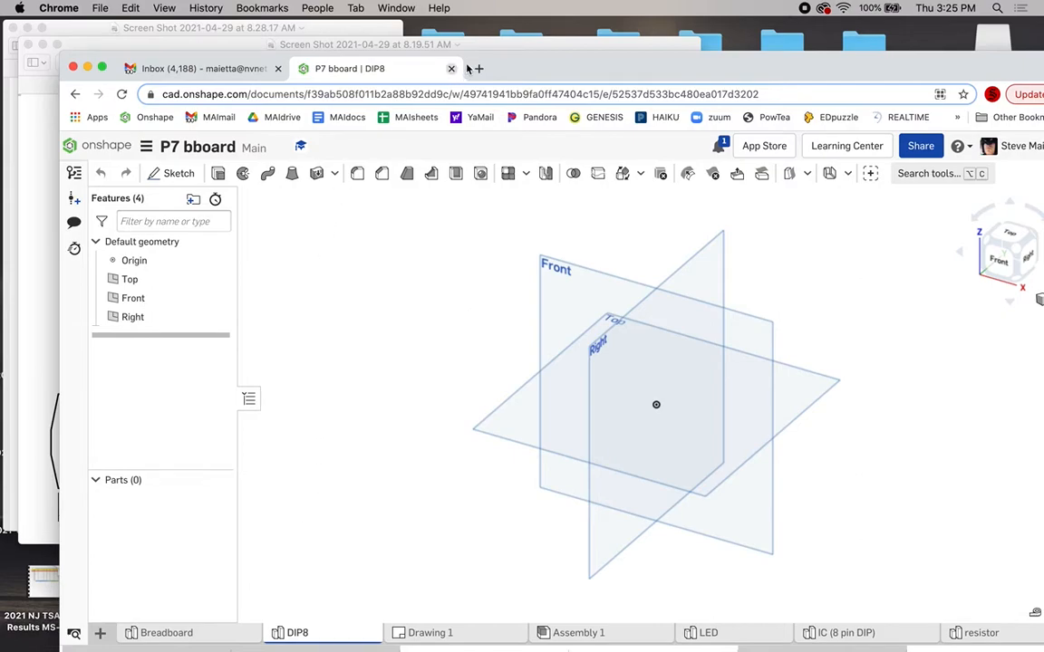
- Review the two reference drawings for the DIP 8 body and pin dimensions, and return to the Part Studio
{"action": "left_click", "coordinate": [491, 46]}
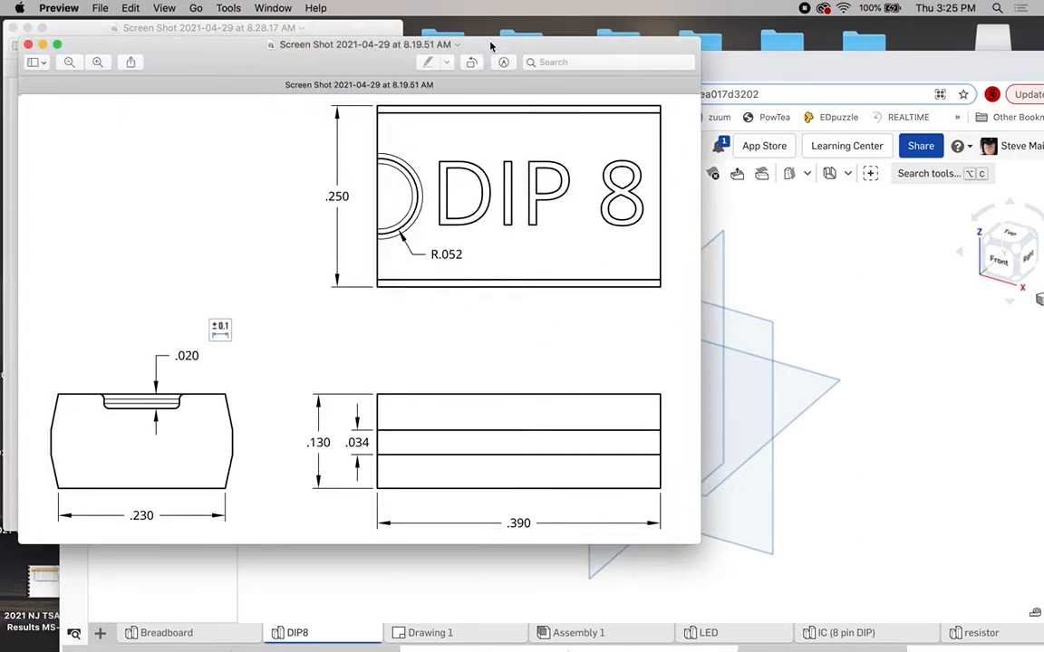
{"action": "left_click_drag", "start_coordinate": [490, 46], "coordinate": [558, 54]}
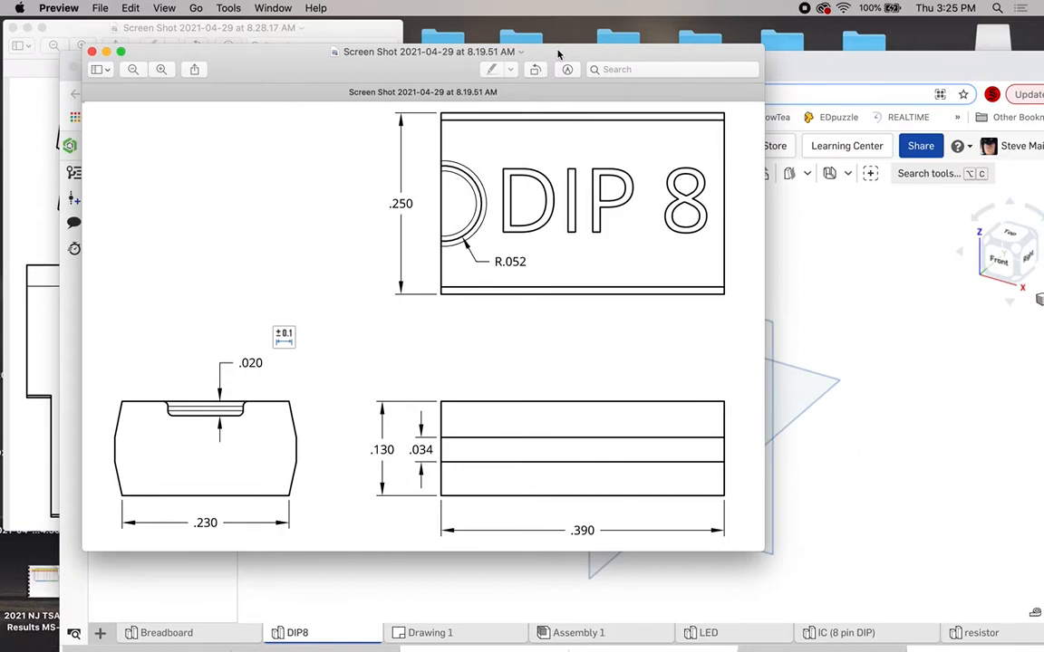
{"action": "left_click", "coordinate": [20, 134]}
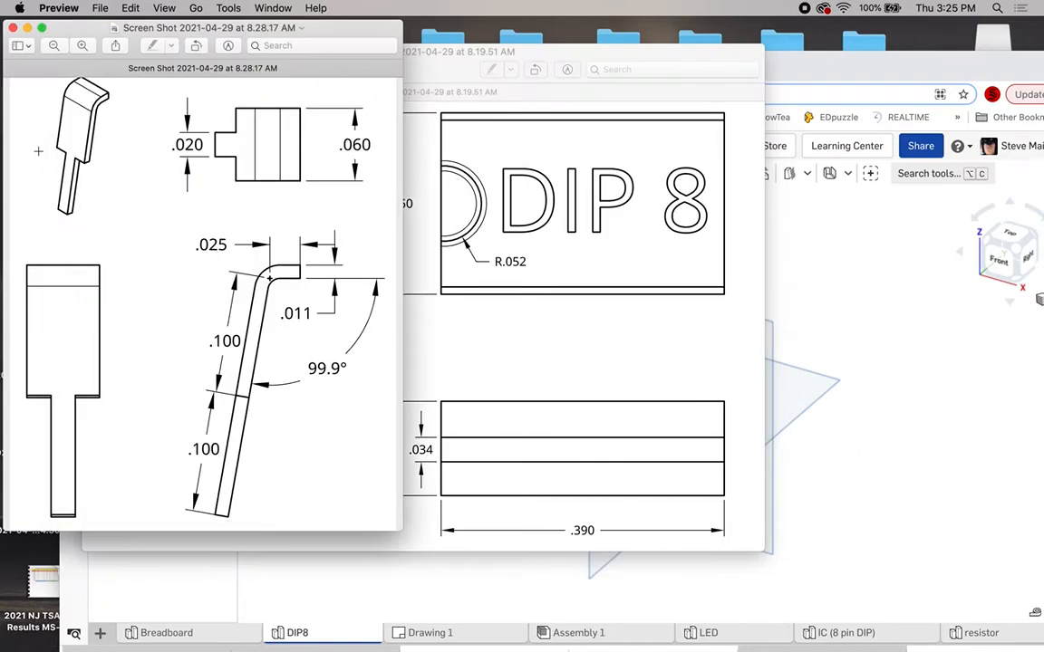
{"action": "left_click", "coordinate": [530, 52]}
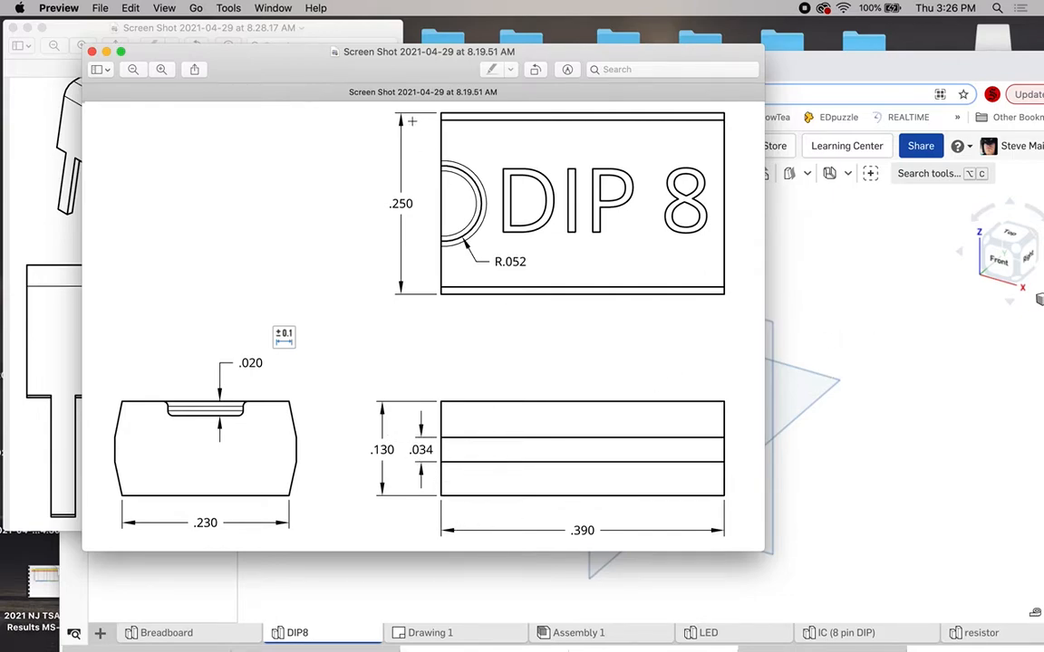
{"action": "left_click", "coordinate": [827, 339]}
- Sketch a center-point rectangle at the origin on the Top plane, 0.390 in wide and 0.25 in high, and finish the sketch
{"action": "left_click", "coordinate": [496, 429]}
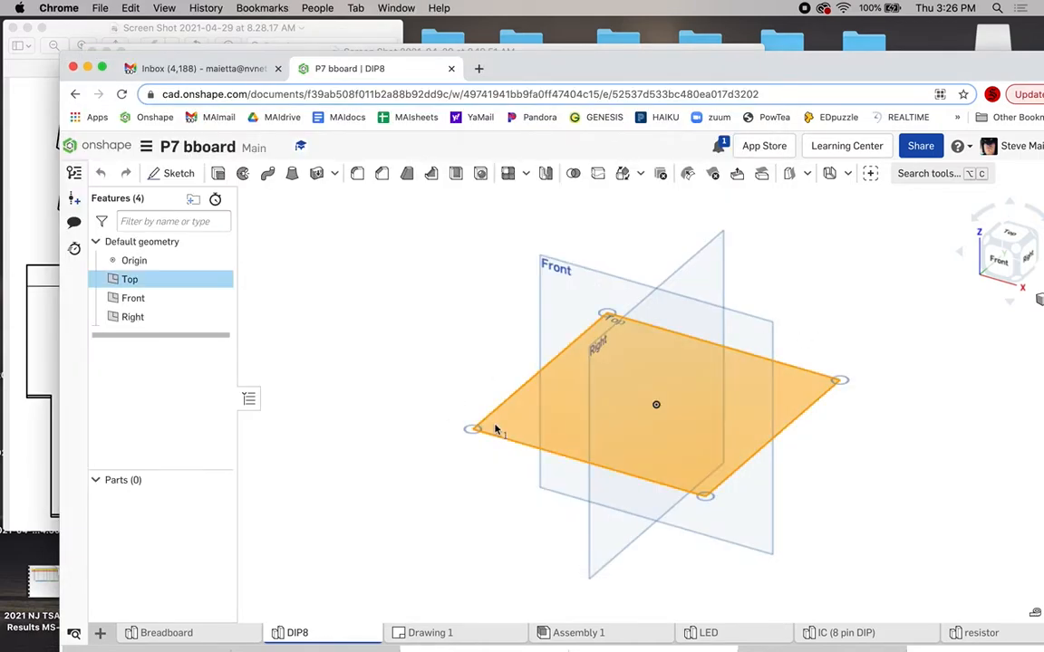
{"action": "key", "text": "shift+s"}
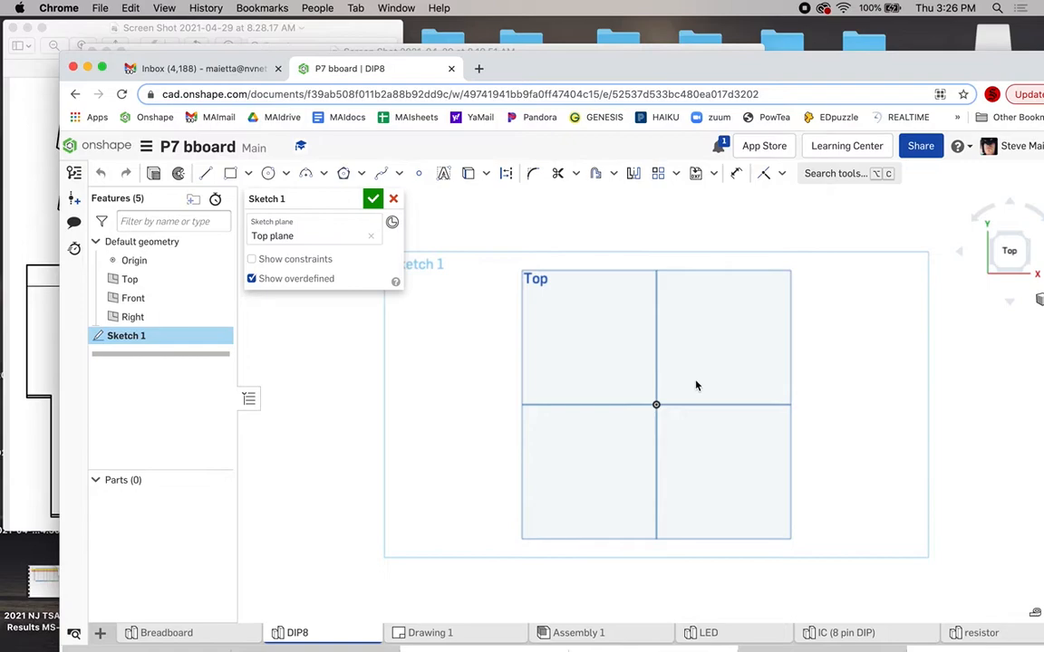
{"action": "key", "text": "g"}
{"action": "left_click", "coordinate": [651, 408]}
{"action": "left_click", "coordinate": [713, 450]}
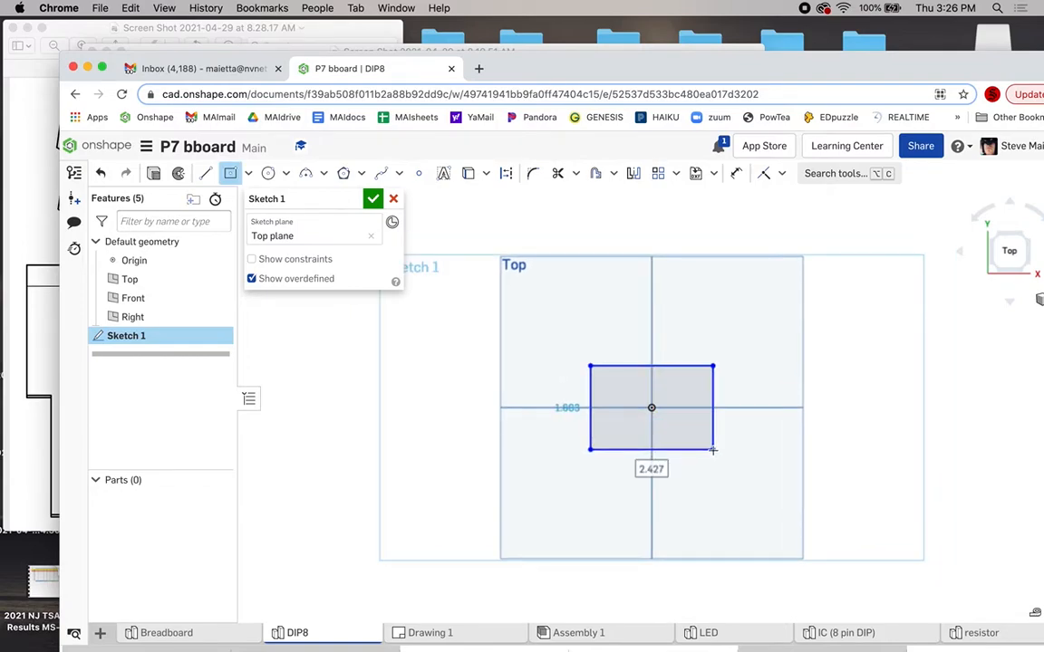
{"action": "type", "text": ".390"}
{"action": "key", "text": "Return"}
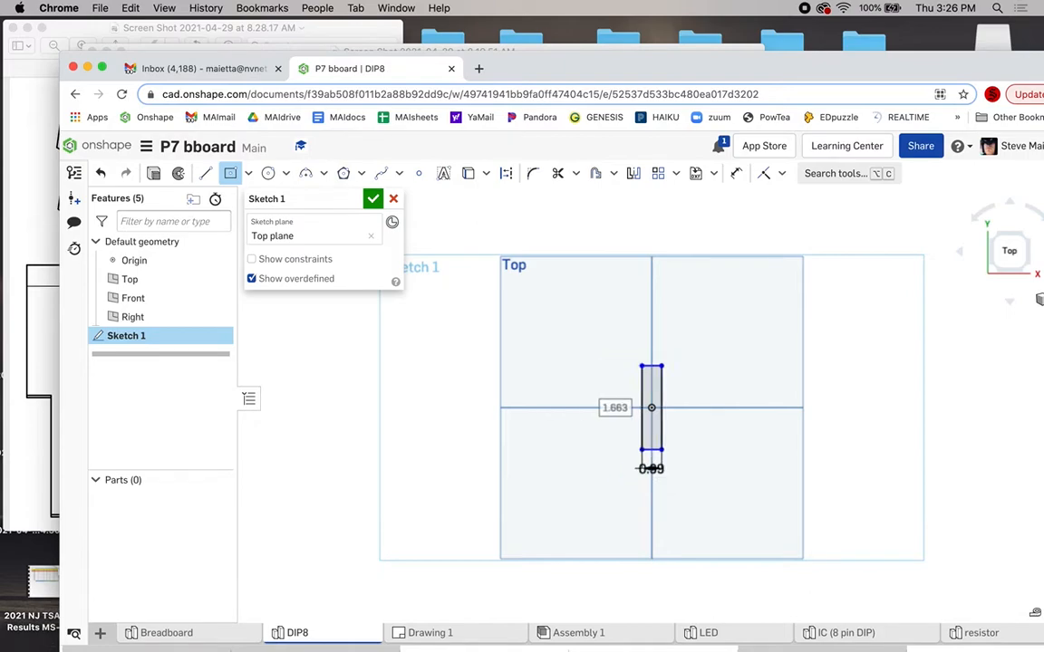
{"action": "type", "text": ".25"}
{"action": "key", "text": "Return"}
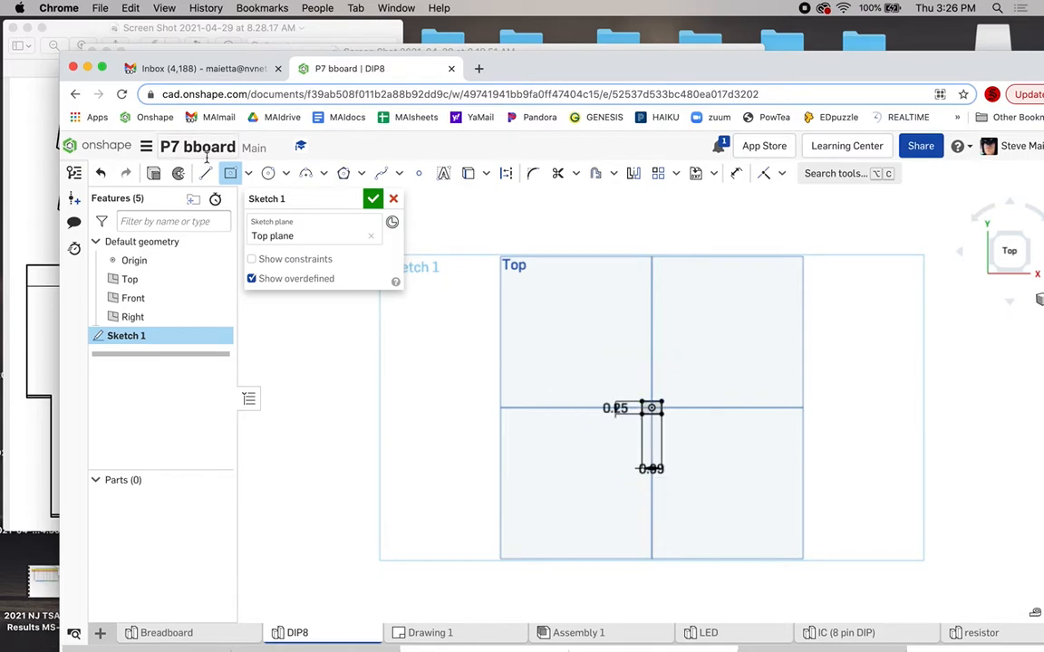
{"action": "key", "text": "Return"}
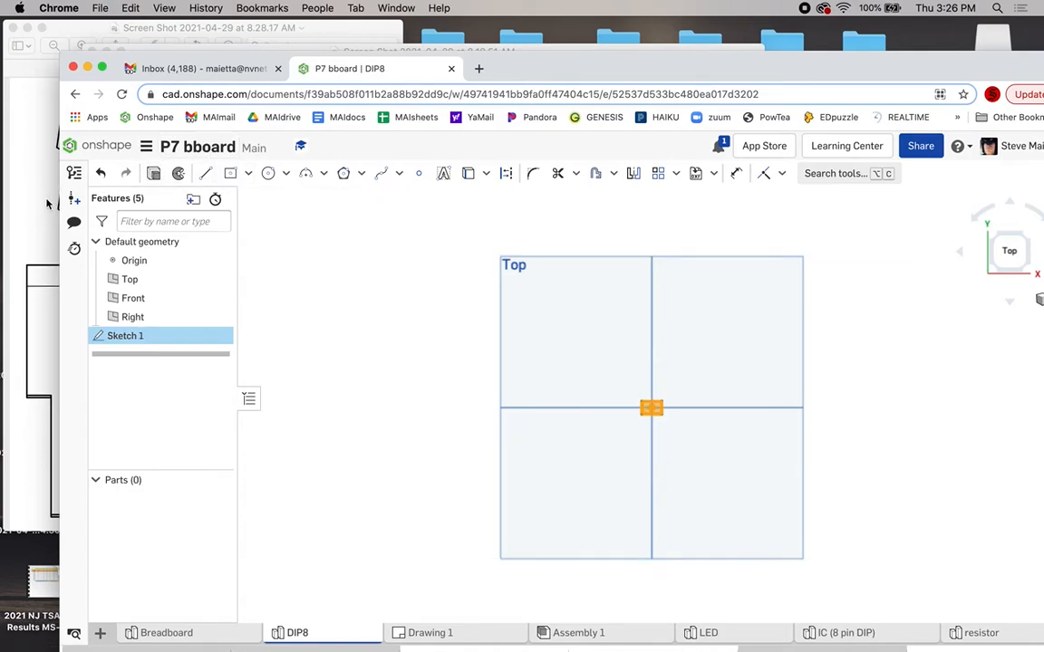
- Extrude the rectangle as a new solid with a blind depth of 0.130 in
{"action": "mouse_move", "coordinate": [560, 69]}
{"action": "left_mouse_down"}
{"action": "mouse_move", "coordinate": [525, 630]}
{"action": "mouse_move", "coordinate": [512, 13]}
{"action": "mouse_move", "coordinate": [507, 100]}
{"action": "left_mouse_up"}
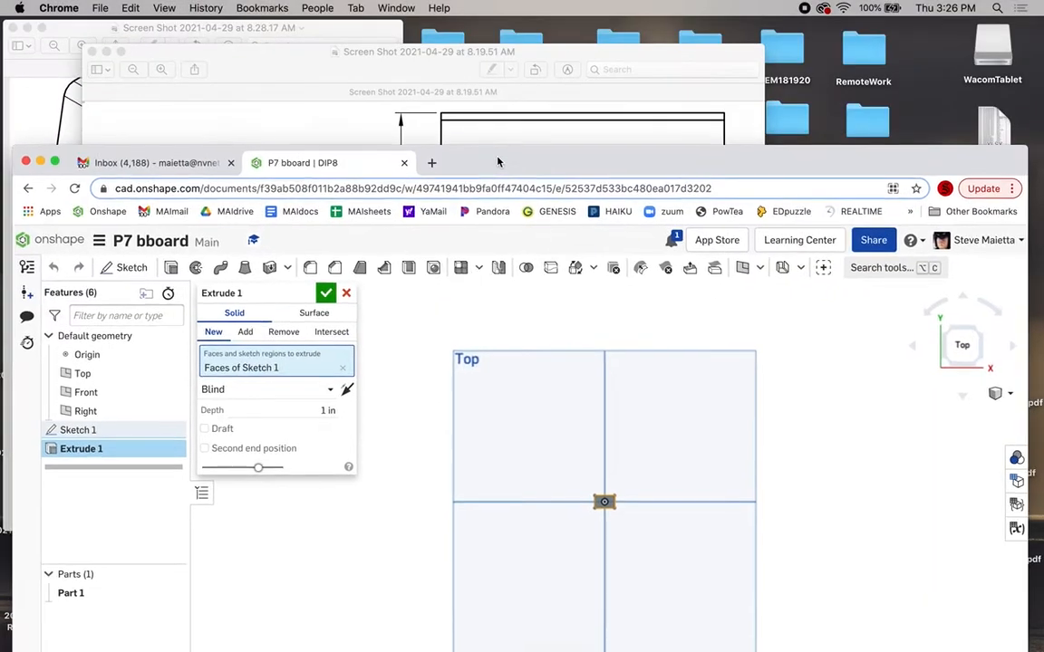
{"action": "left_click", "coordinate": [335, 282]}
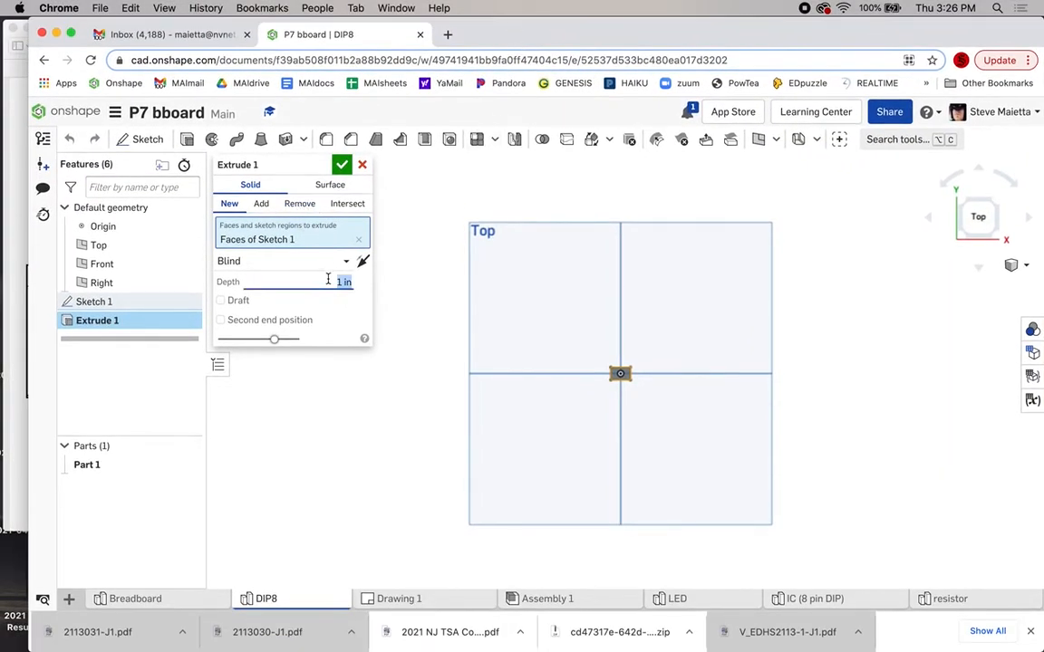
{"action": "key", "text": "BackSpace"}
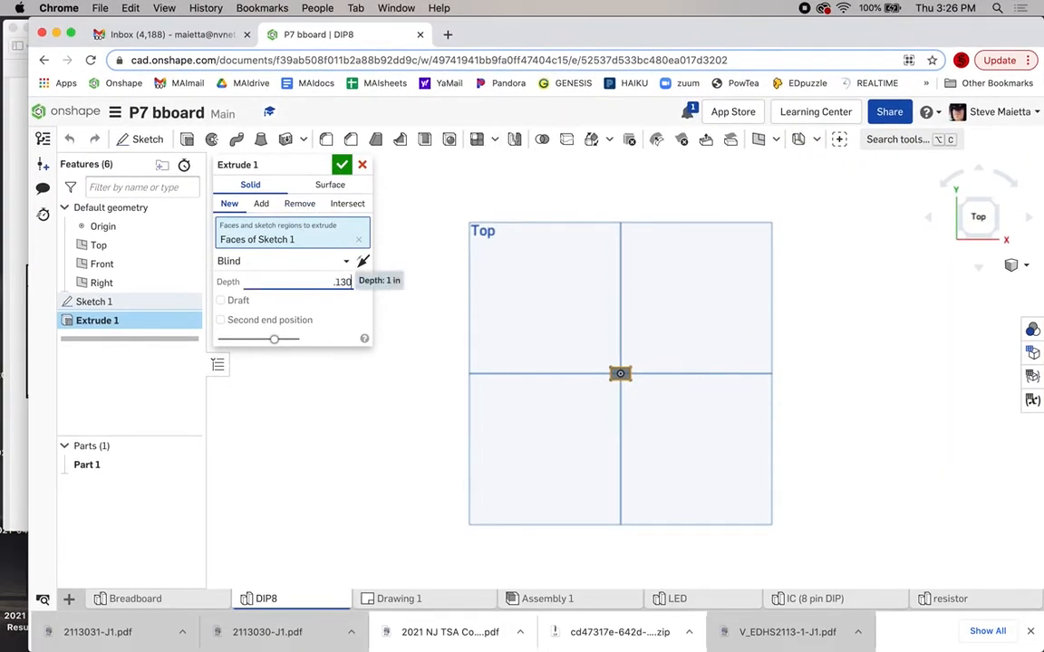
{"action": "right_click_drag", "start_coordinate": [520, 389], "coordinate": [503, 342]}
{"action": "left_click", "coordinate": [361, 263]}
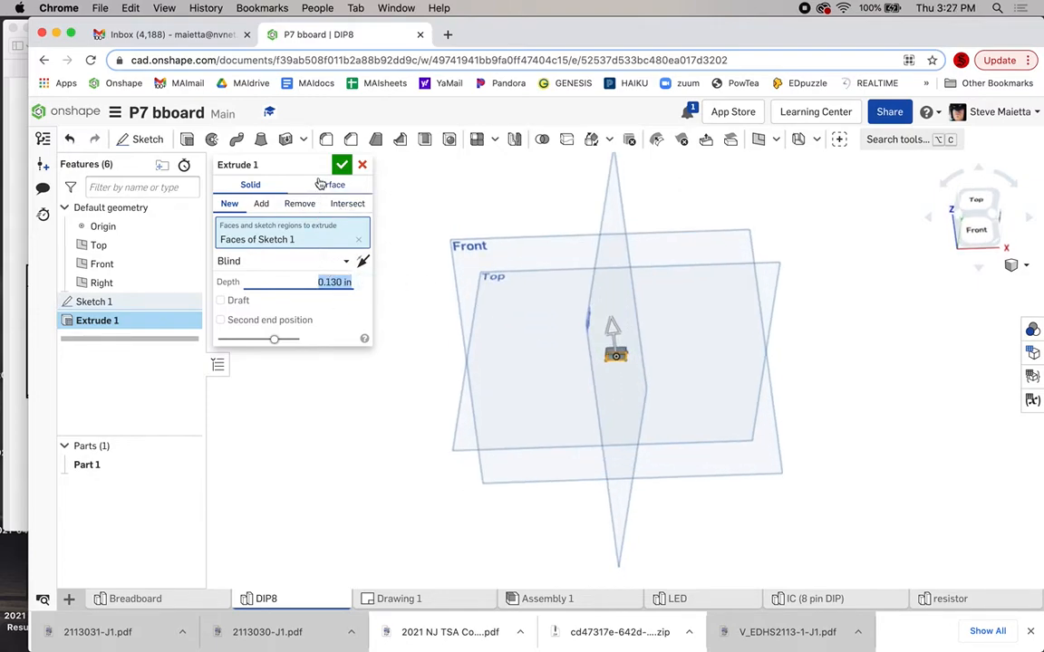
{"action": "left_click", "coordinate": [341, 165]}
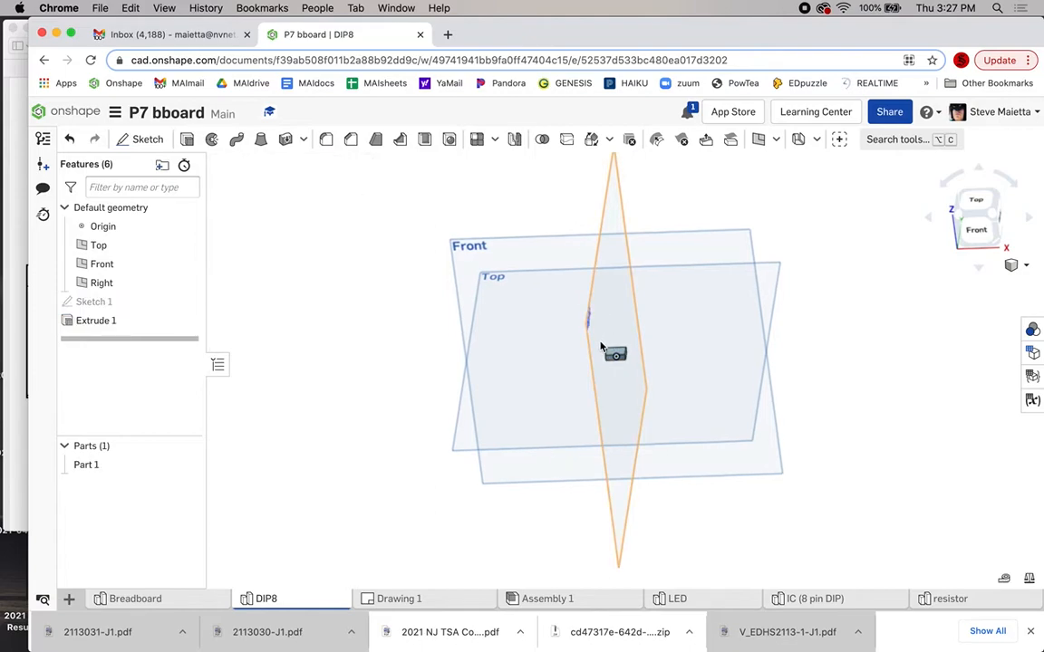
- Hide the default planes and start a new sketch on the block's left end face
{"action": "scroll", "coordinate": [599, 347], "scroll_direction": "down", "scroll_amount": 5}
{"action": "key", "text": "p"}
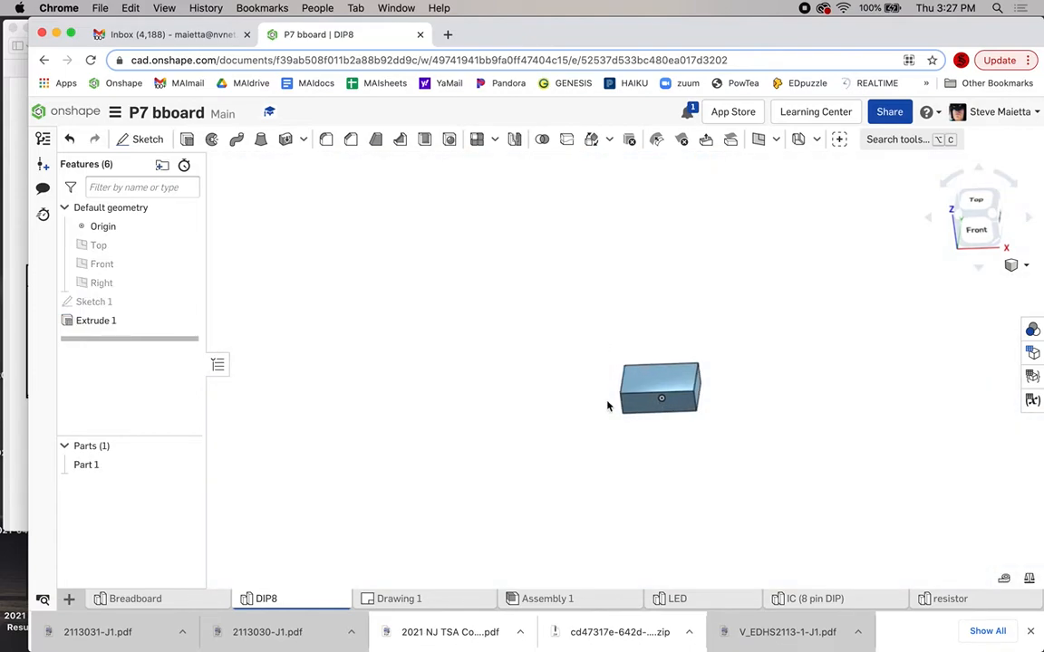
{"action": "right_click_drag", "start_coordinate": [608, 405], "coordinate": [644, 392]}
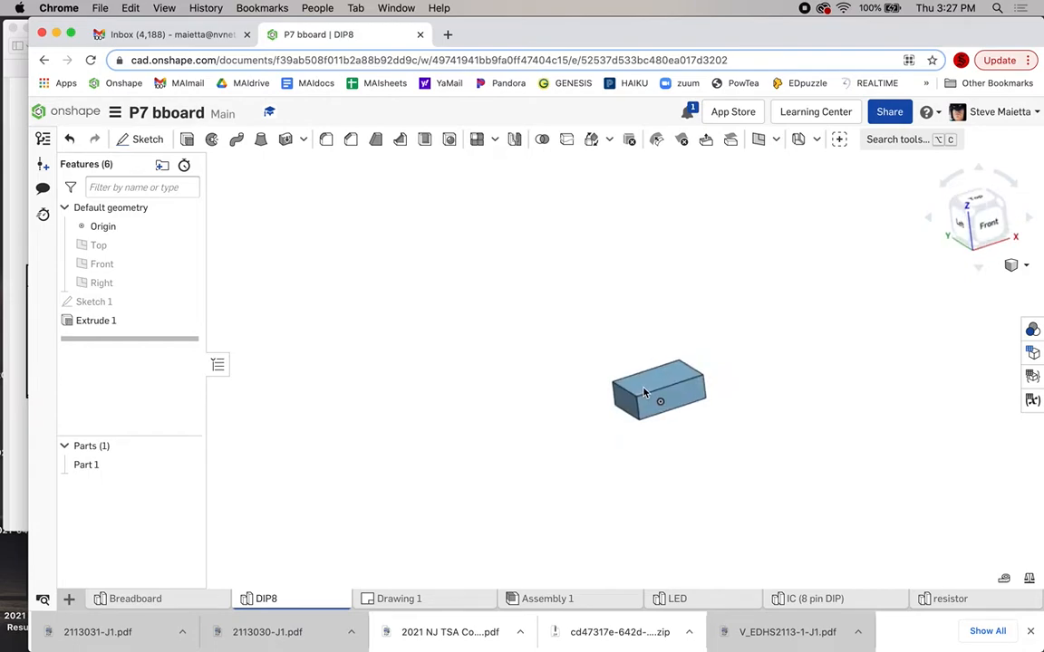
{"action": "scroll", "coordinate": [645, 443], "scroll_direction": "down", "scroll_amount": 5}
{"action": "scroll", "coordinate": [648, 443], "scroll_direction": "up", "scroll_amount": 4}
{"action": "right_click_drag", "start_coordinate": [648, 443], "coordinate": [681, 440]}
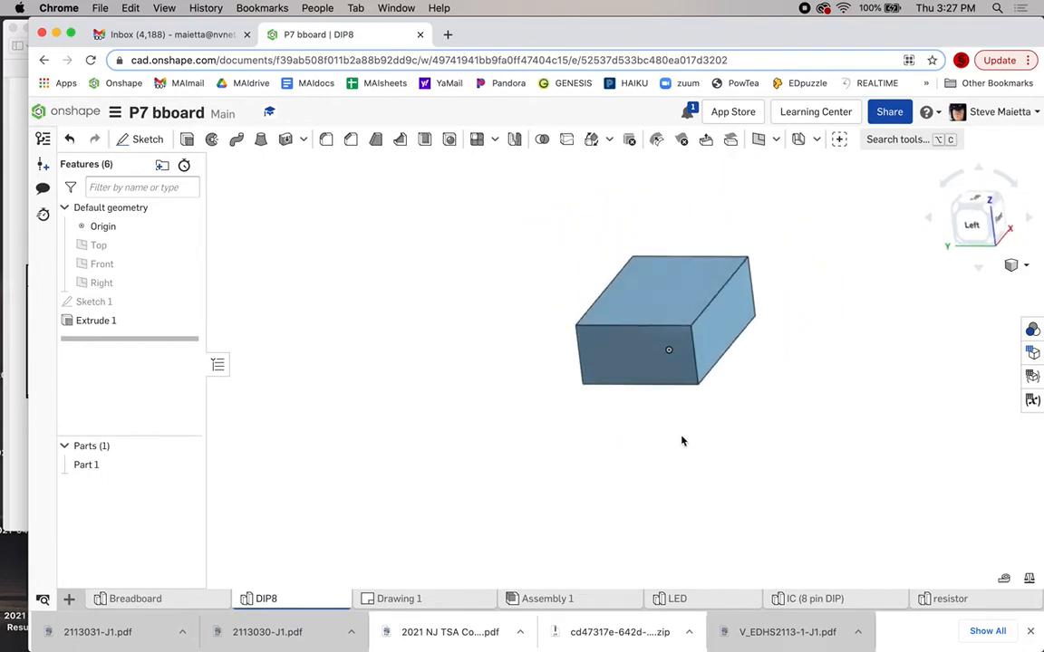
{"action": "left_click", "coordinate": [636, 350]}
{"action": "key", "text": "shift+s"}
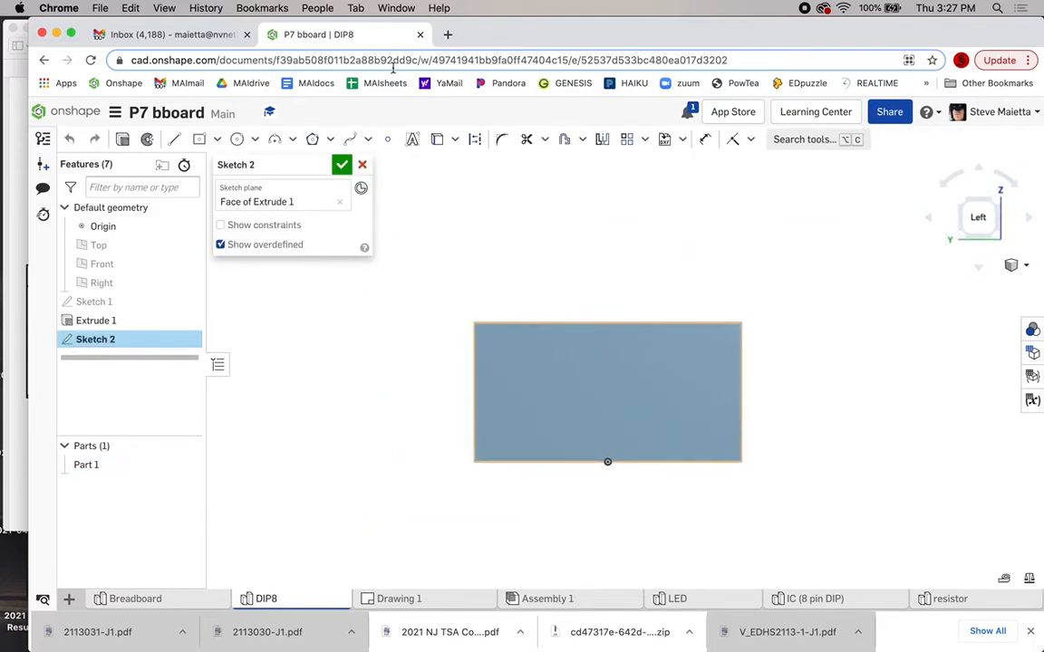
- Check the end profile in the body reference drawing and place a sketch point on the face's bottom edge, about 0.01 in from its right corner
{"action": "left_click_drag", "start_coordinate": [477, 40], "coordinate": [473, 174]}
{"action": "left_click", "coordinate": [344, 100]}
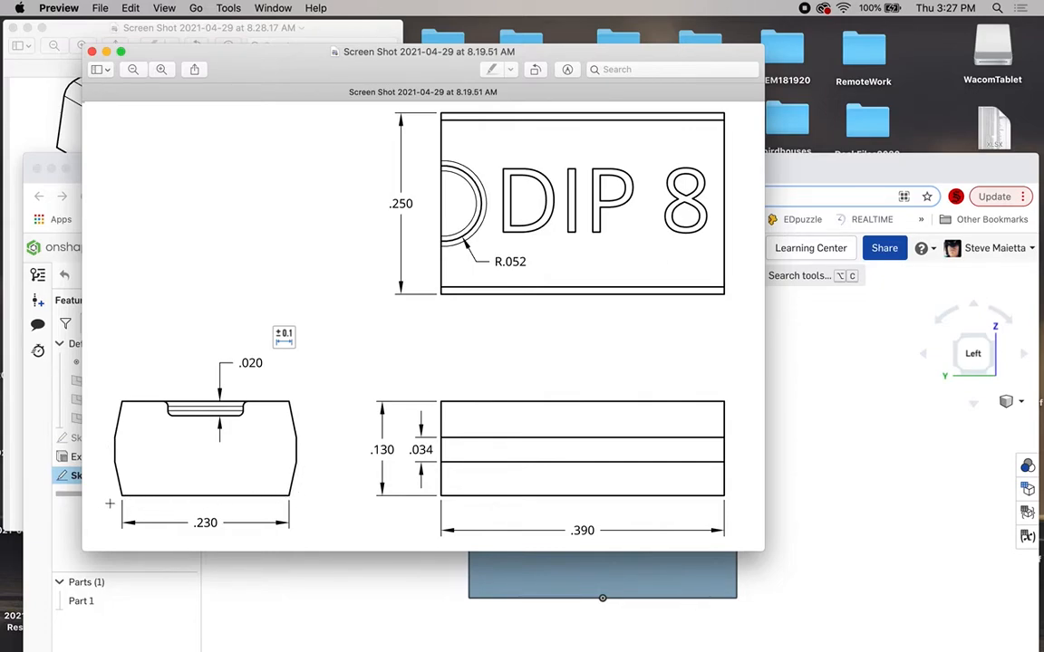
{"action": "left_click", "coordinate": [874, 462]}
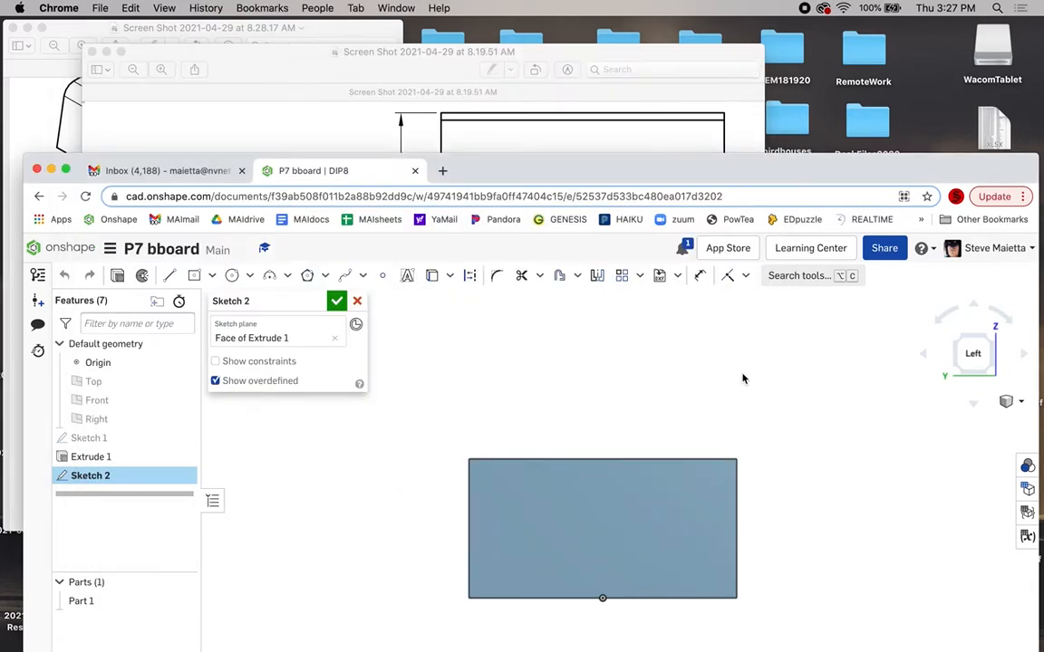
{"action": "left_click", "coordinate": [382, 275]}
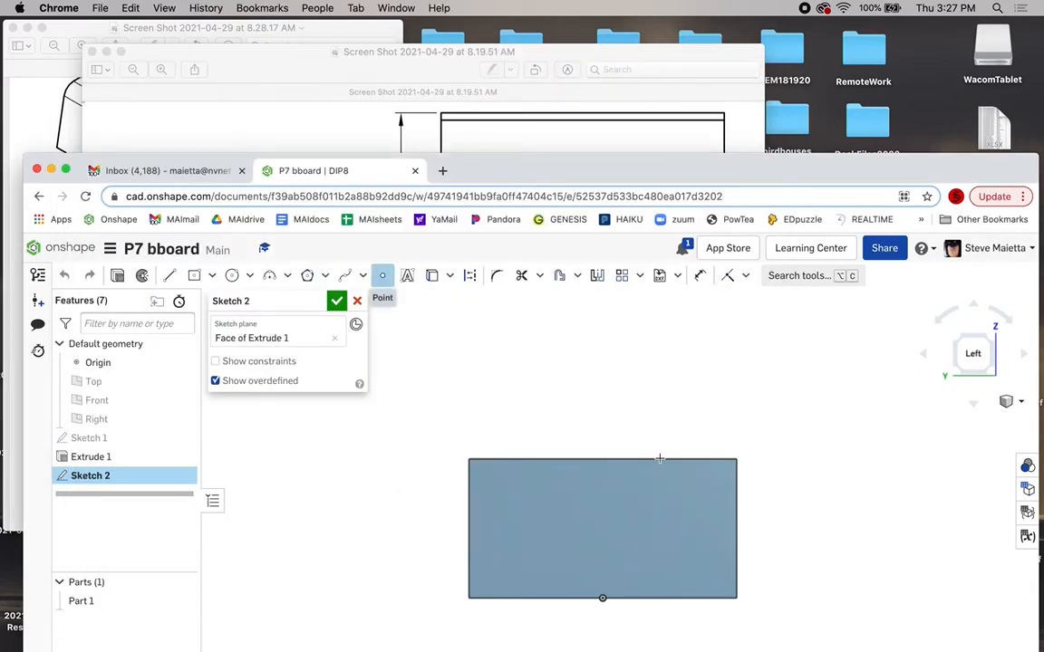
{"action": "left_click", "coordinate": [725, 598]}
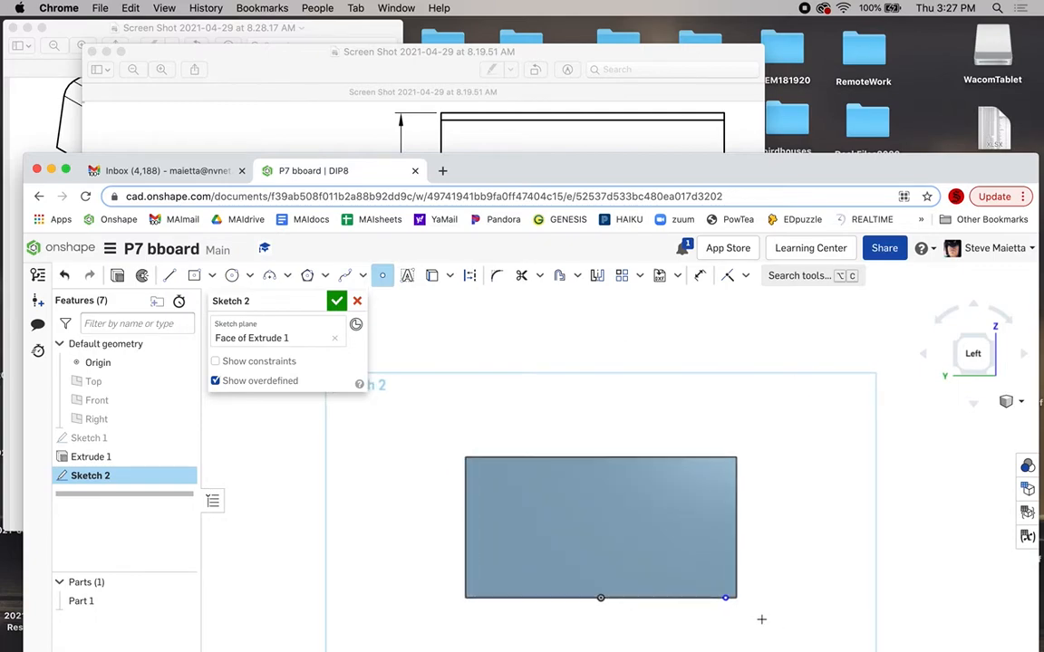
- Dimension the sketch point 0.01 in from the bottom-right corner of the end face
{"action": "scroll", "coordinate": [761, 620], "scroll_direction": "up", "scroll_amount": 5}
{"action": "scroll", "coordinate": [646, 515], "scroll_direction": "down", "scroll_amount": 3}
{"action": "key", "text": "d"}
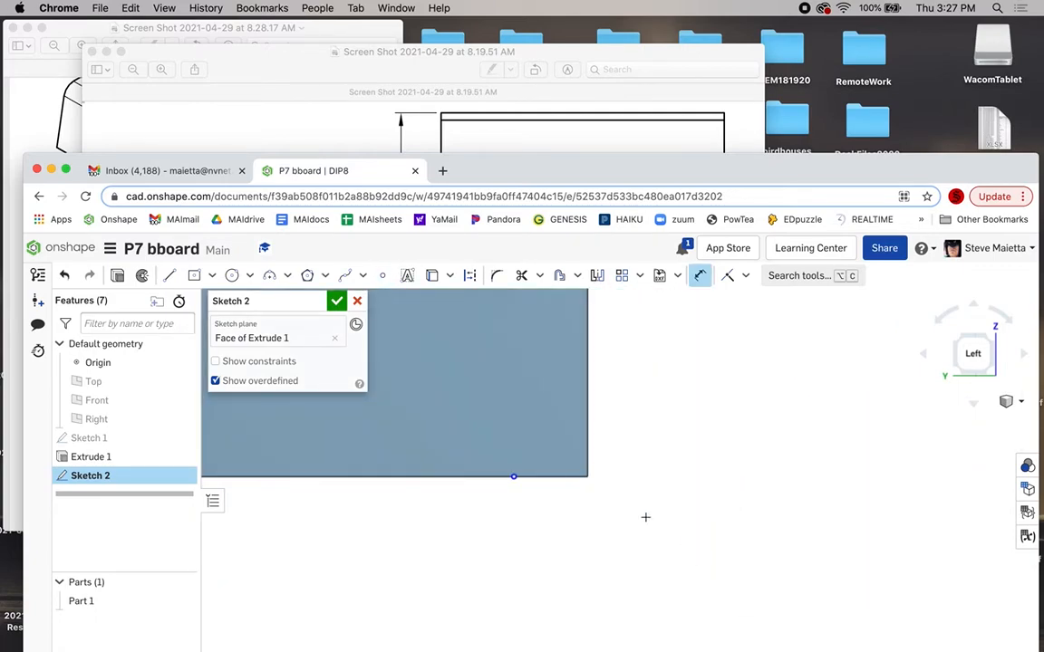
{"action": "left_click", "coordinate": [513, 476]}
{"action": "left_click", "coordinate": [588, 475]}
{"action": "left_click", "coordinate": [539, 618]}
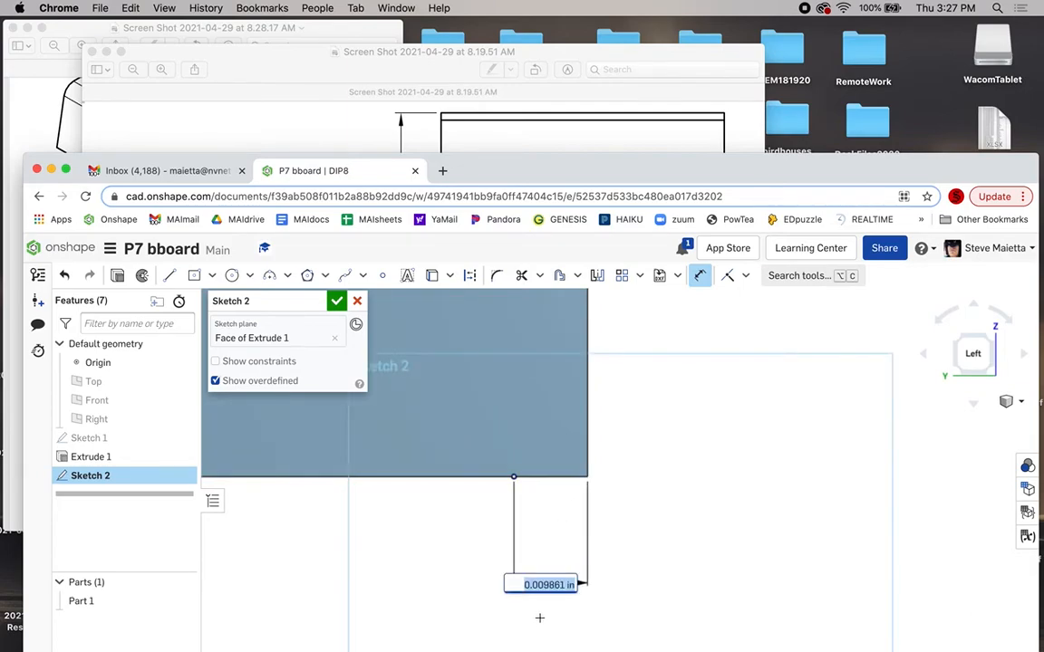
{"action": "key", "text": "BackSpace"}
{"action": "type", "text": ".0"}
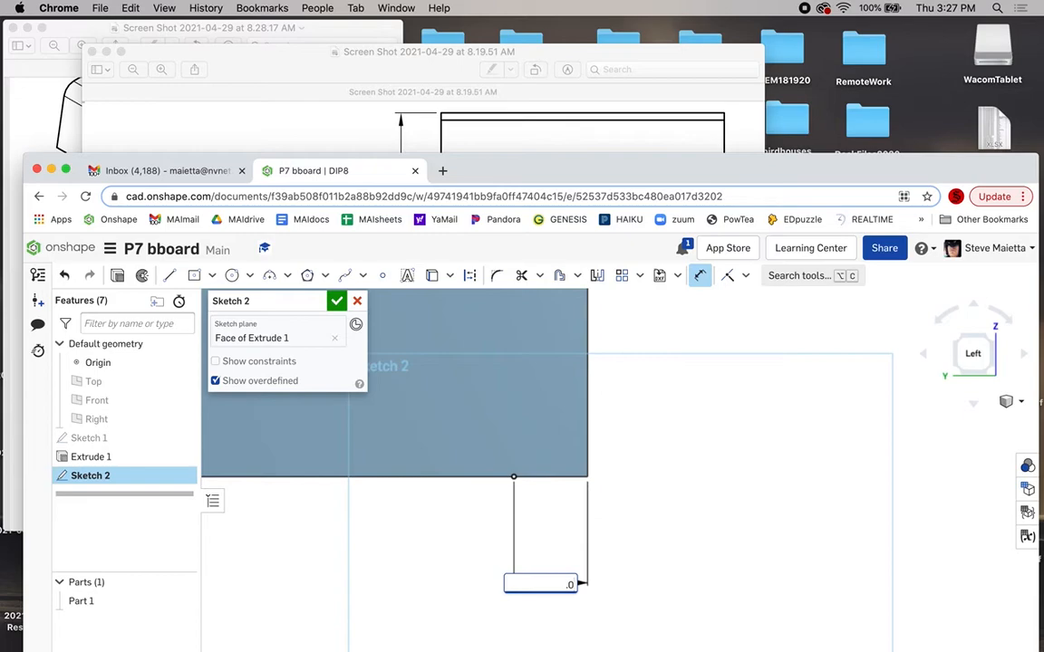
{"action": "type", "text": "1"}
{"action": "key", "text": "Return"}
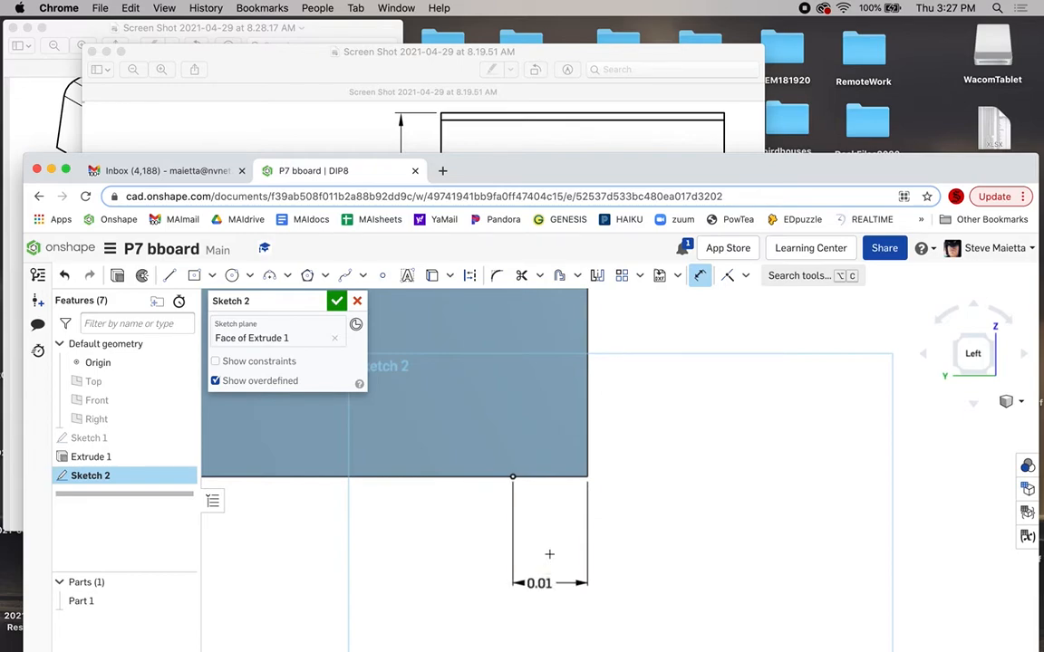
- Check the side view of the body reference drawing for the height of the middle band, and return to the end-face sketch
{"action": "scroll", "coordinate": [549, 553], "scroll_direction": "down", "scroll_amount": 5}
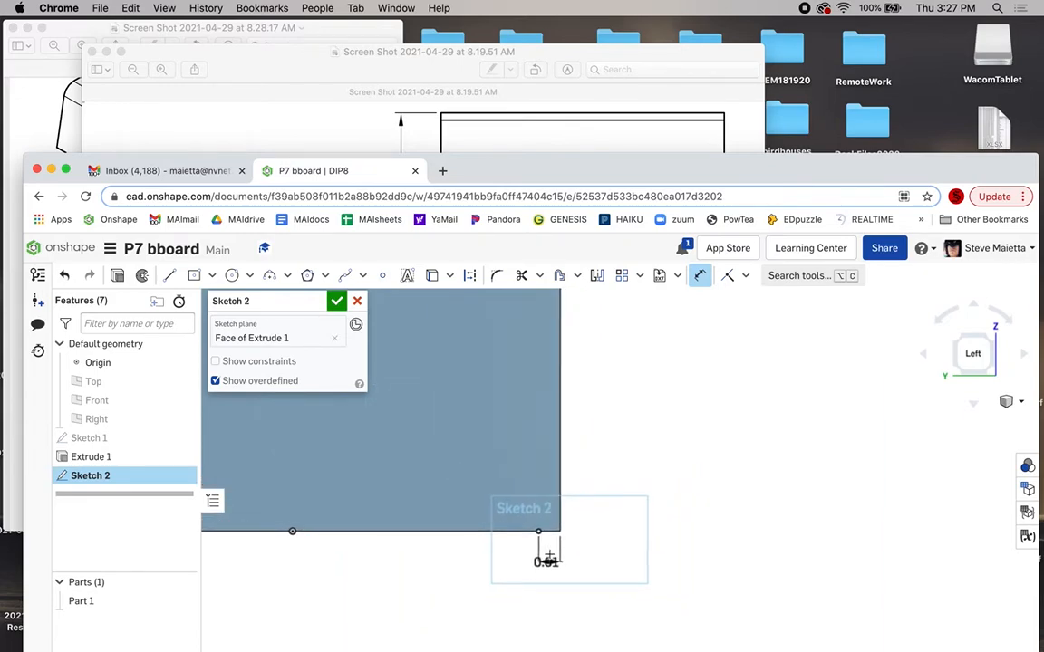
{"action": "scroll", "coordinate": [549, 553], "scroll_direction": "down", "scroll_amount": 2}
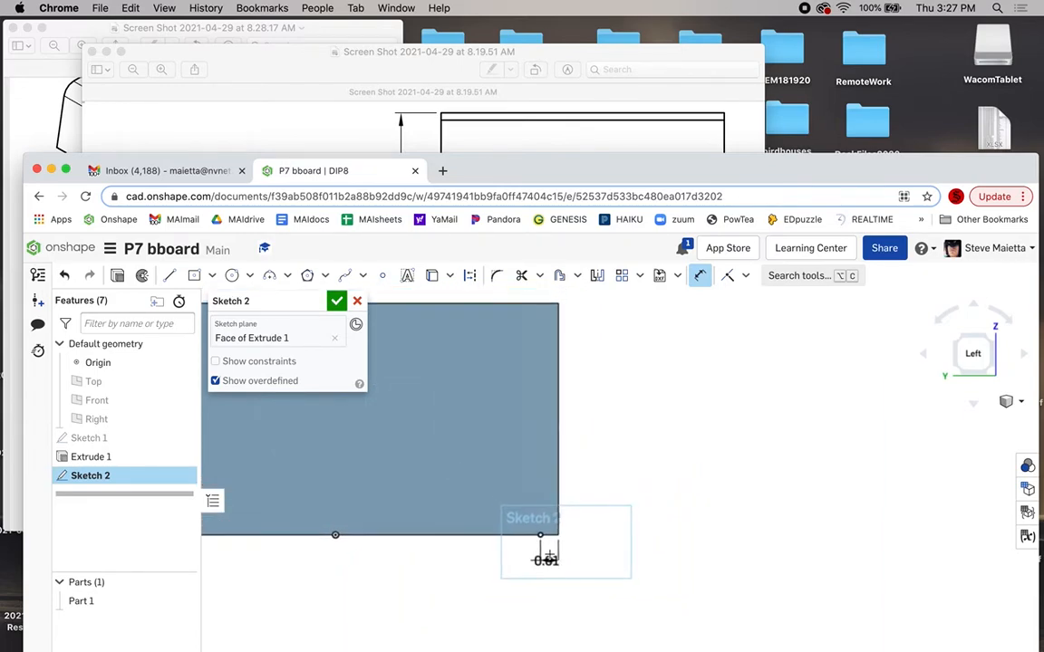
{"action": "left_click", "coordinate": [365, 122]}
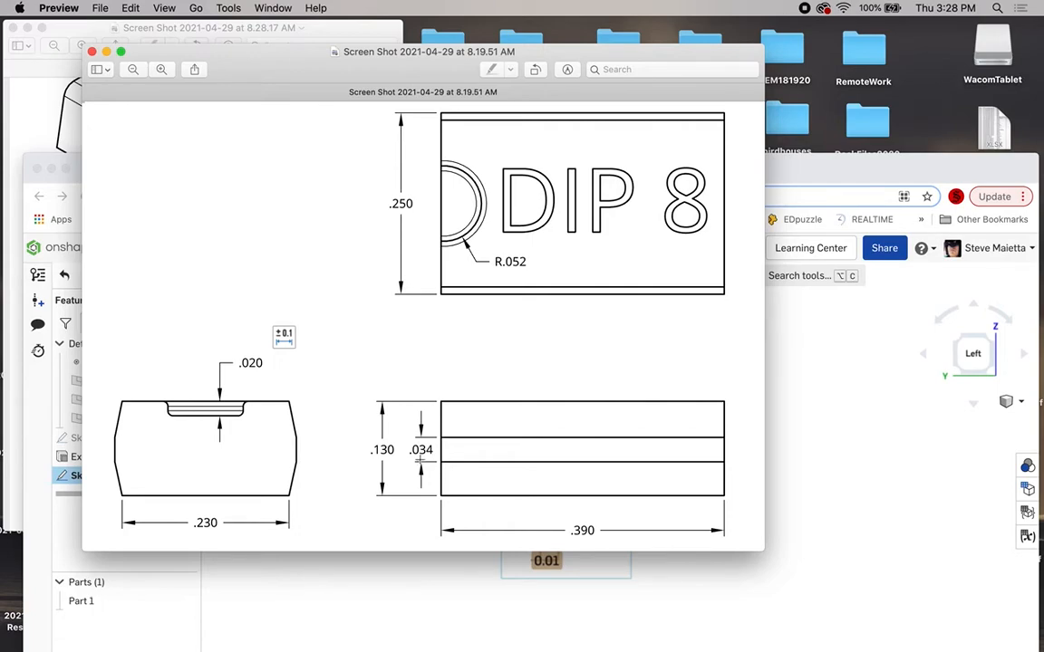
{"action": "left_click", "coordinate": [902, 426]}
{"action": "scroll", "coordinate": [634, 462], "scroll_direction": "down", "scroll_amount": 3}
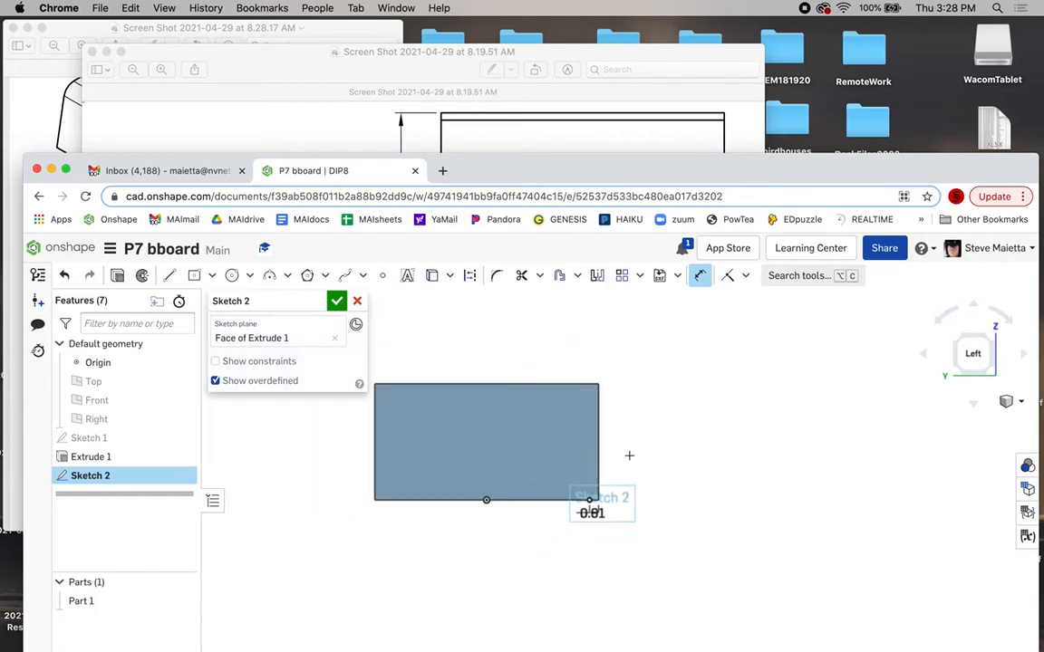
- Place sketch points at the midpoint of the end face's right edge and about 0.017 in below it on the same edge
{"action": "scroll", "coordinate": [609, 436], "scroll_direction": "up", "scroll_amount": 2}
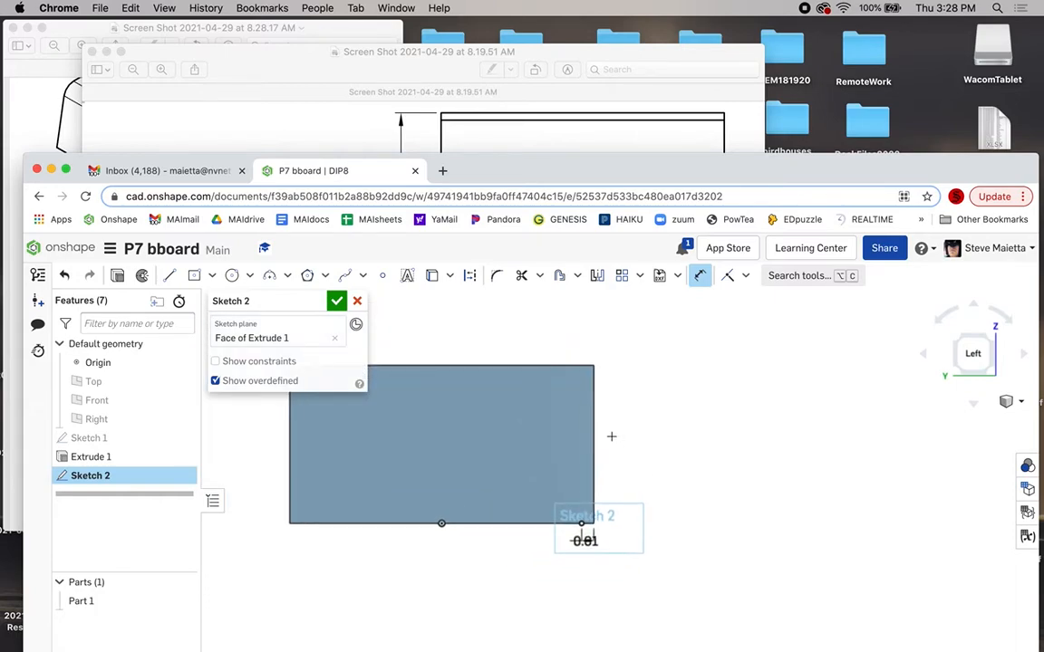
{"action": "left_click", "coordinate": [385, 281]}
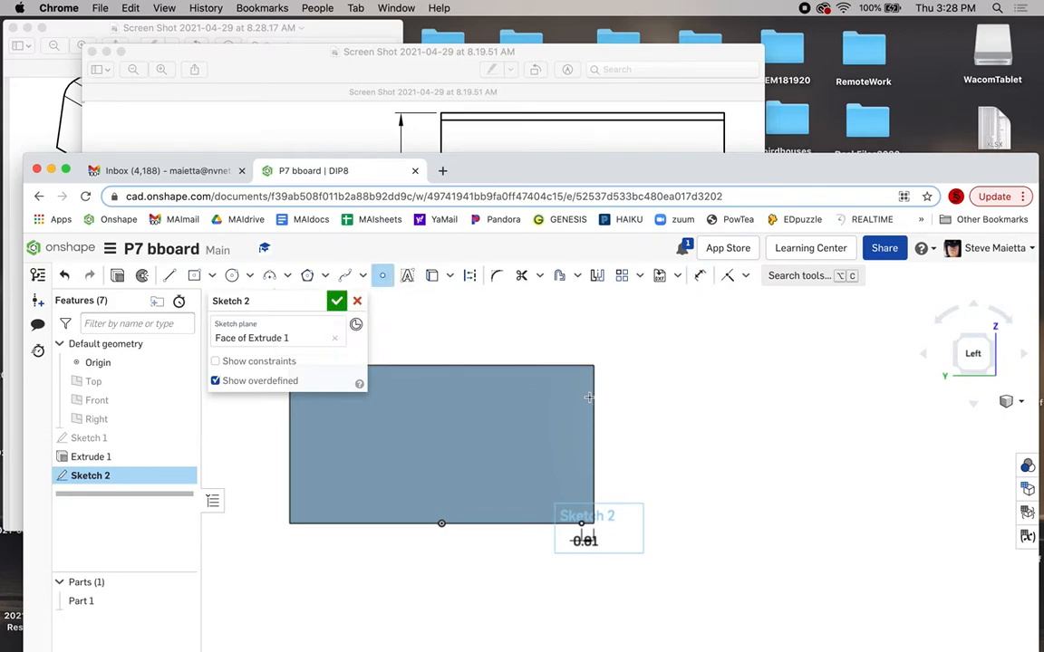
{"action": "left_click", "coordinate": [594, 444]}
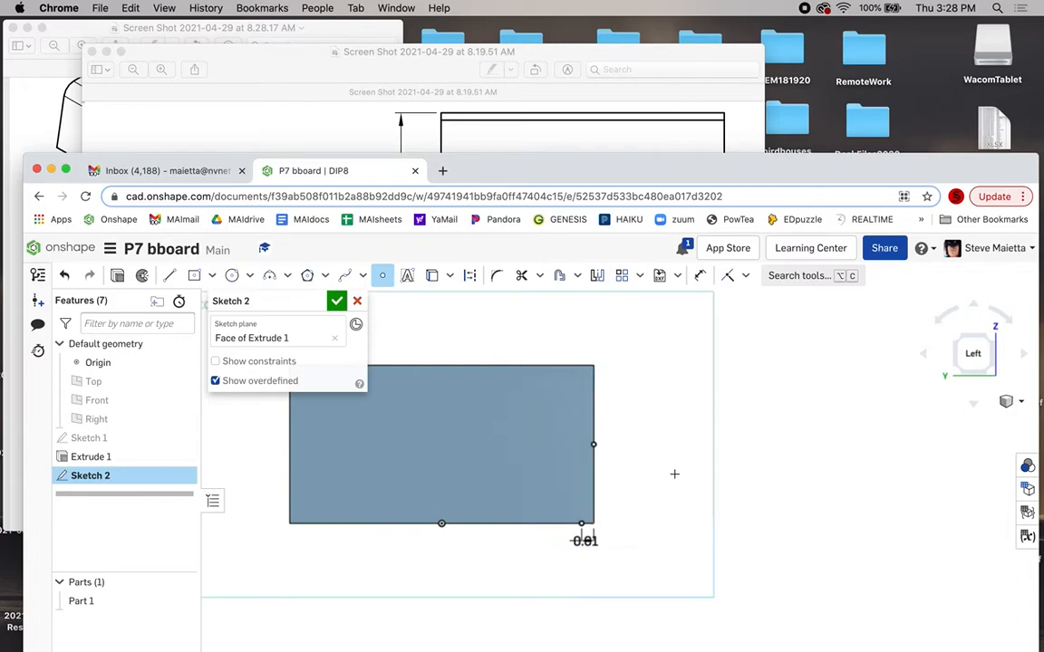
{"action": "left_click", "coordinate": [593, 465]}
- Dimension the vertical distance between the two right-edge points as .034/2 in
{"action": "scroll", "coordinate": [650, 512], "scroll_direction": "up", "scroll_amount": 3}
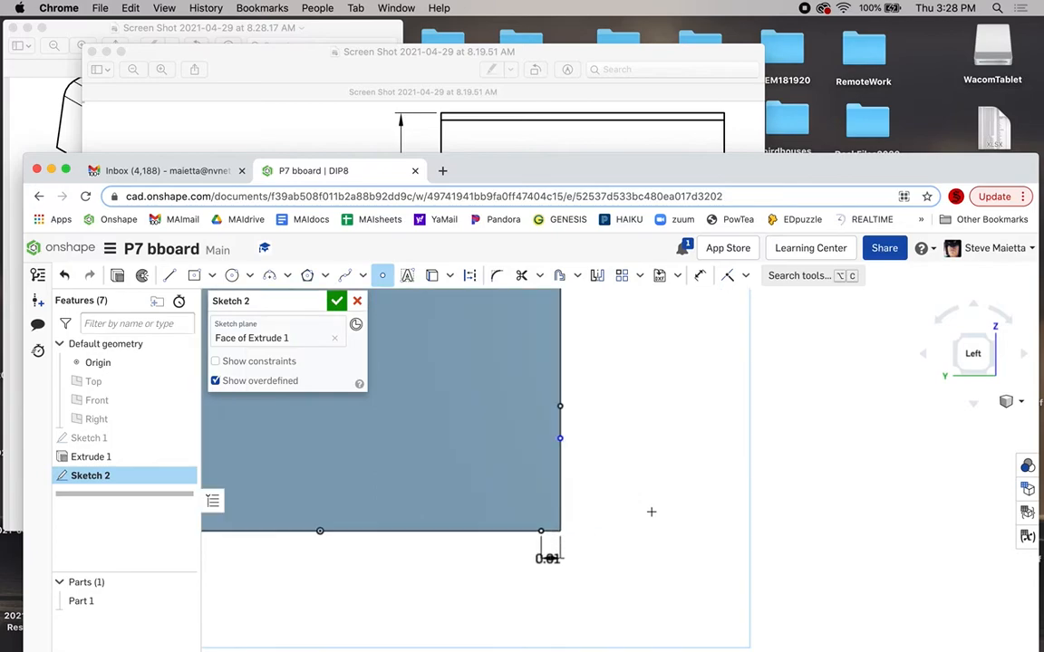
{"action": "key", "text": "d"}
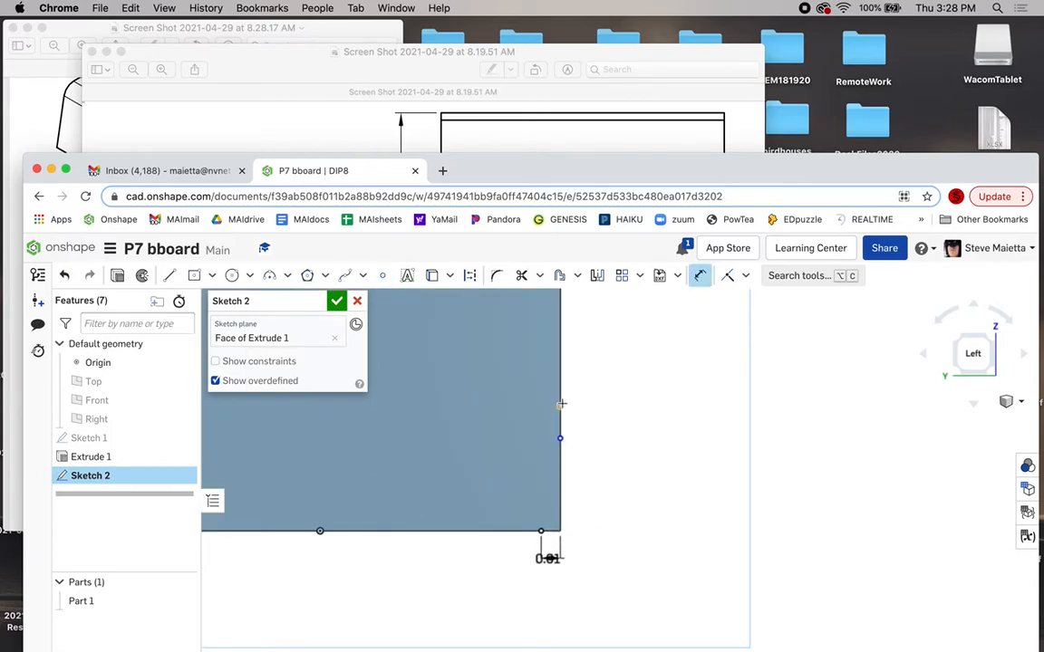
{"action": "left_click", "coordinate": [560, 438]}
{"action": "left_click", "coordinate": [629, 426]}
{"action": "key", "text": "BackSpace"}
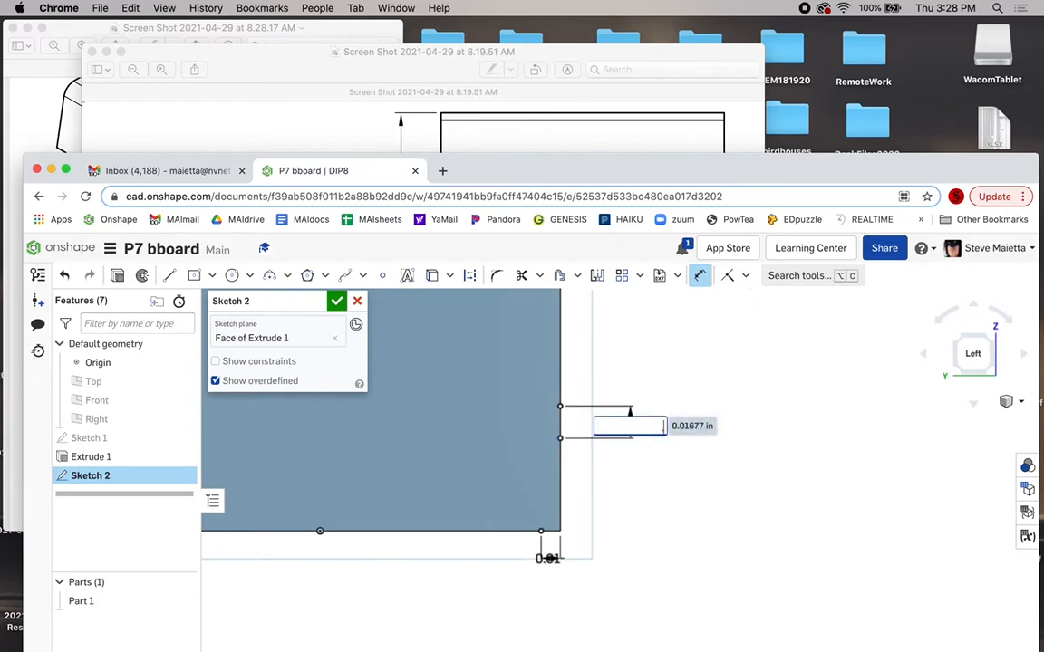
{"action": "type", "text": ".034/2"}
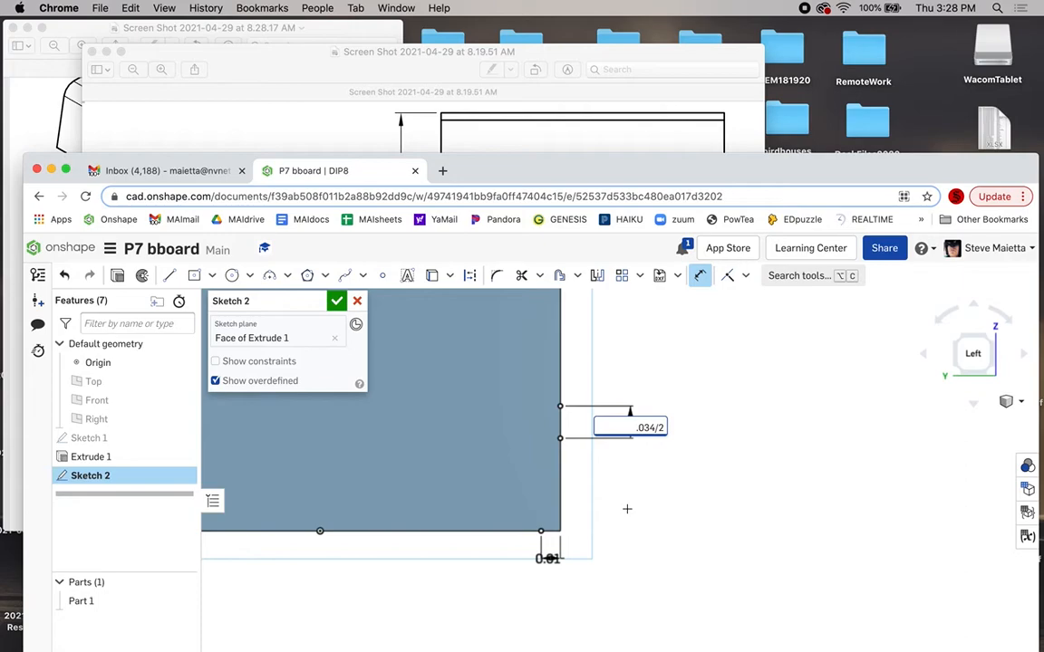
{"action": "key", "text": "Return"}
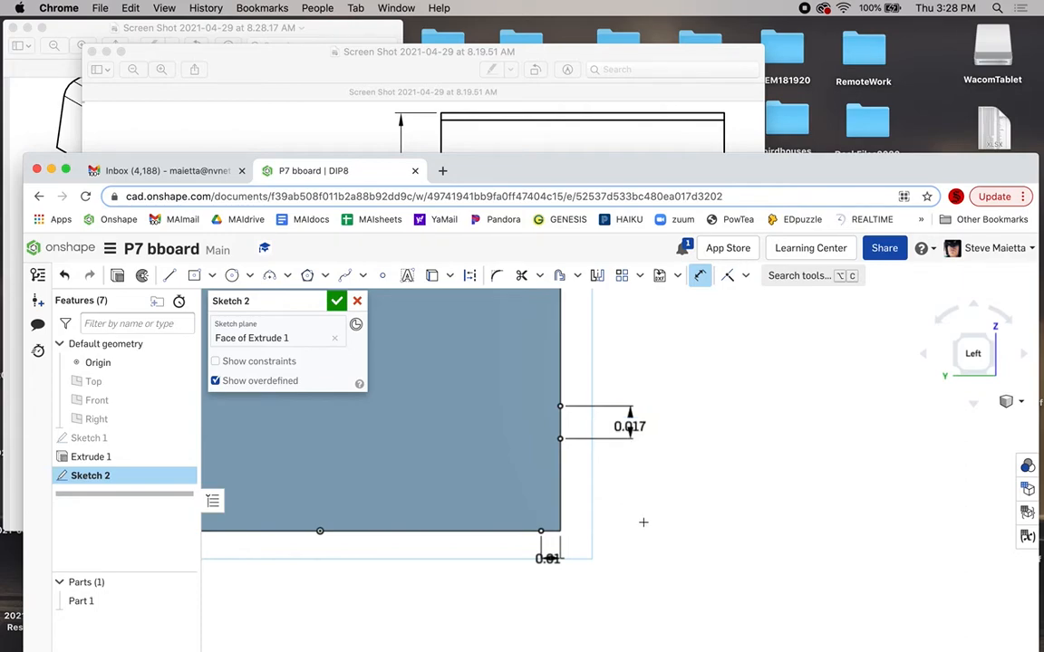
- Draw a slanted line from the lower right-edge point to the sketch point near the bottom-right corner
{"action": "key", "text": "l"}
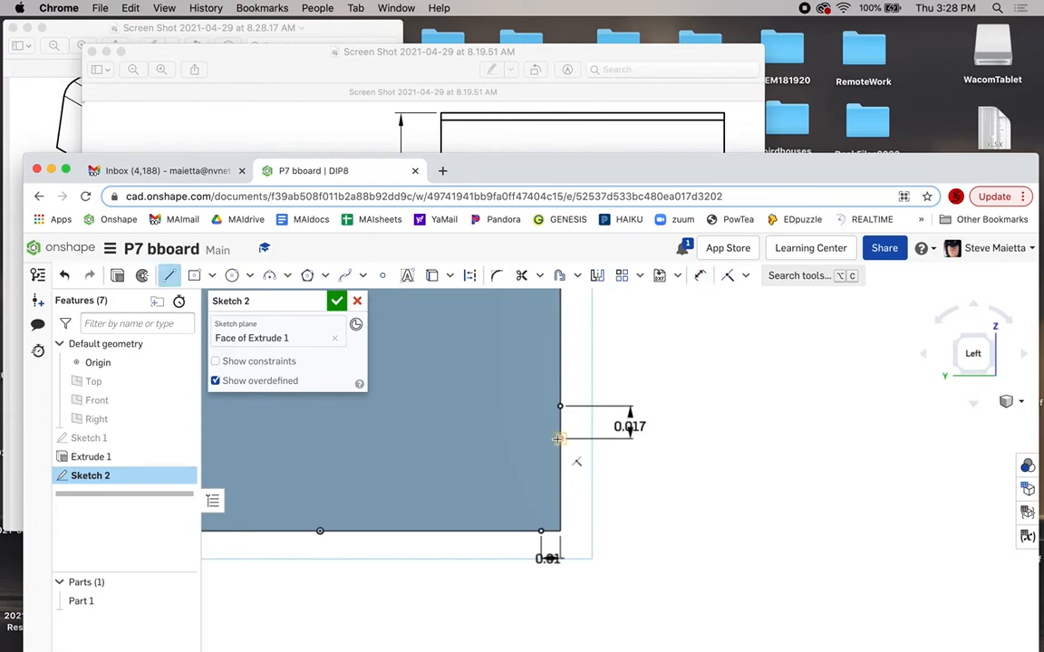
{"action": "left_click", "coordinate": [560, 439]}
{"action": "left_click", "coordinate": [541, 531]}
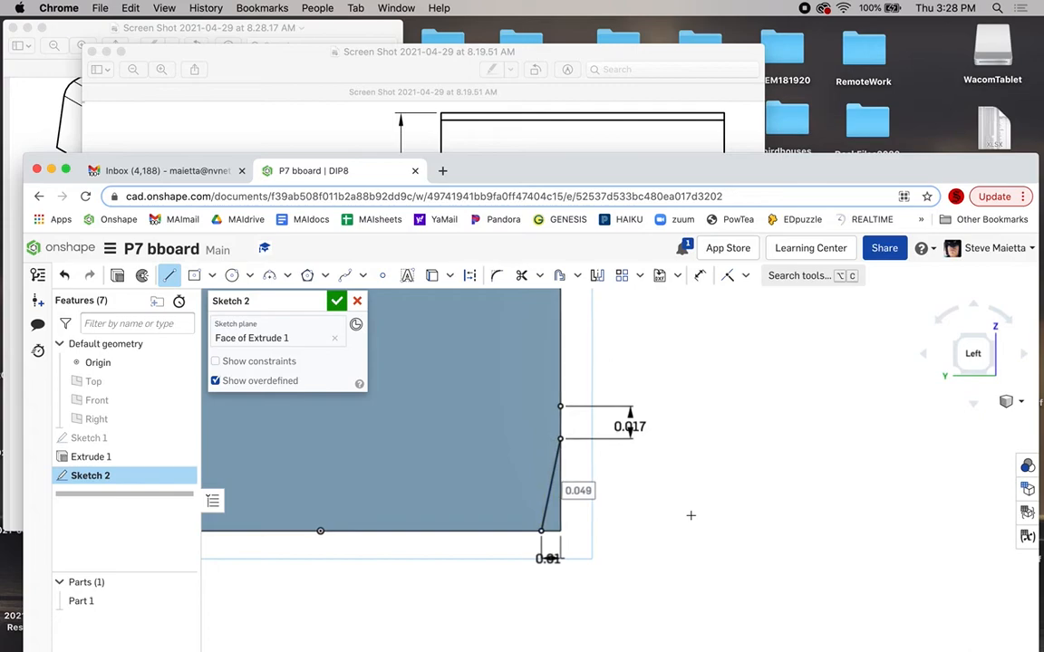
{"action": "scroll", "coordinate": [691, 516], "scroll_direction": "down", "scroll_amount": 3}
{"action": "scroll", "coordinate": [674, 505], "scroll_direction": "down", "scroll_amount": 3}
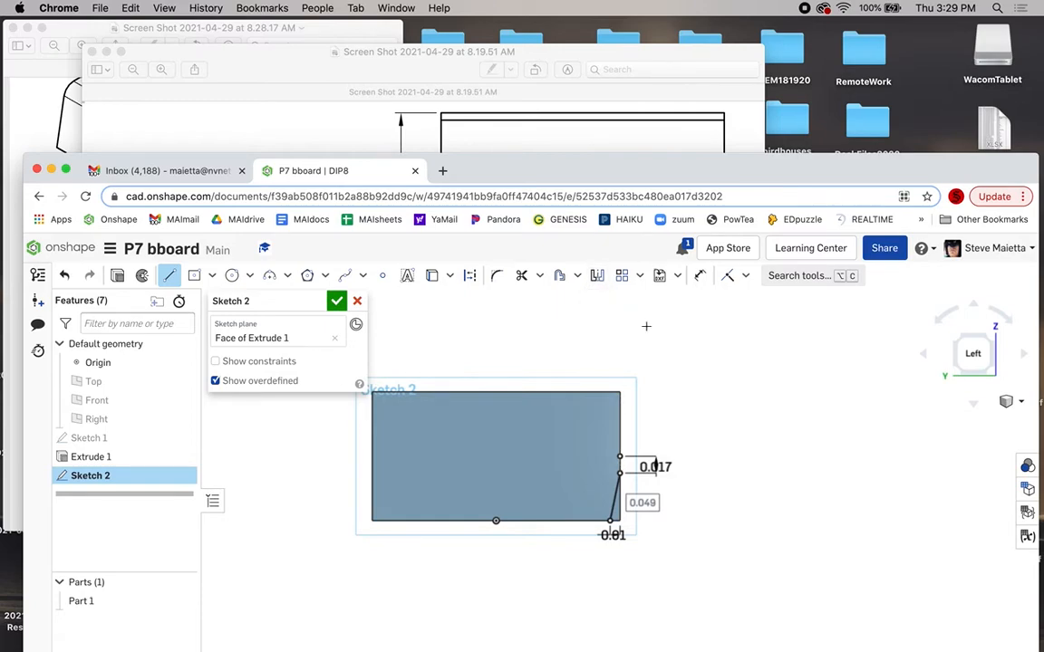
{"action": "key", "text": "Escape"}
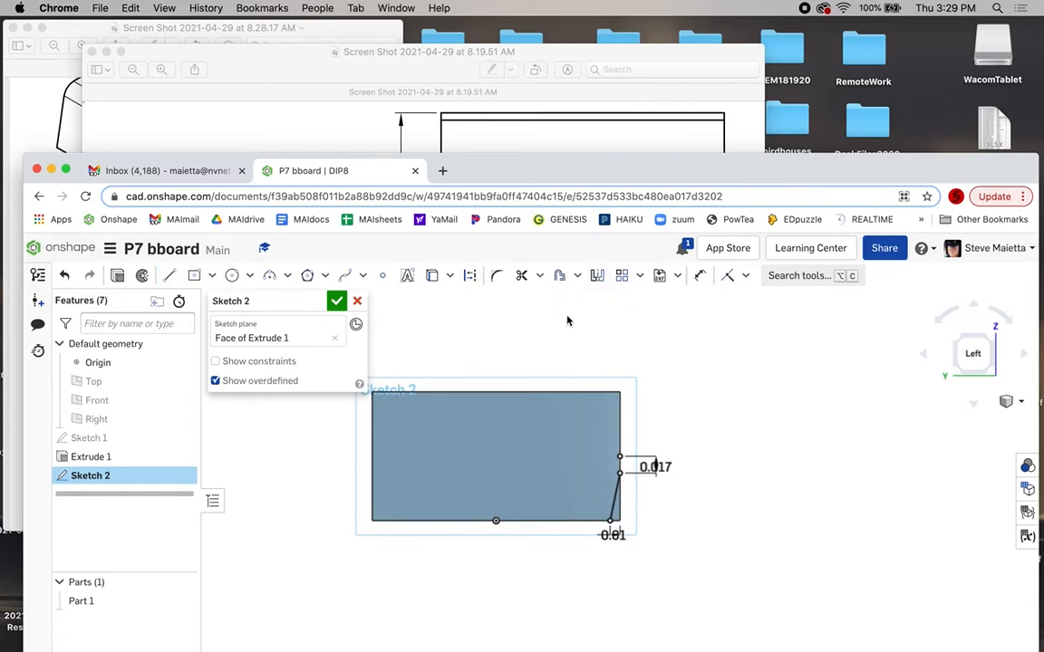
- Draw a horizontal construction line about 0.052 in long inward from the right edge's midpoint and a vertical one about 0.036 in from the bottom edge's midpoint
{"action": "key", "text": "l"}
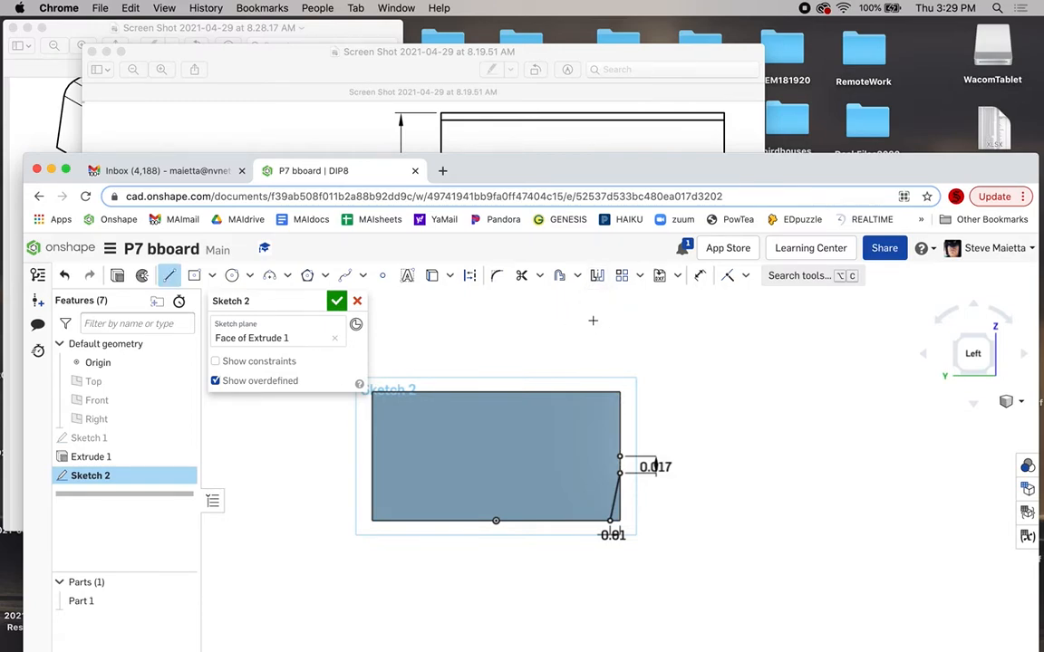
{"action": "left_click", "coordinate": [470, 285]}
{"action": "left_click_drag", "start_coordinate": [655, 169], "coordinate": [686, 40]}
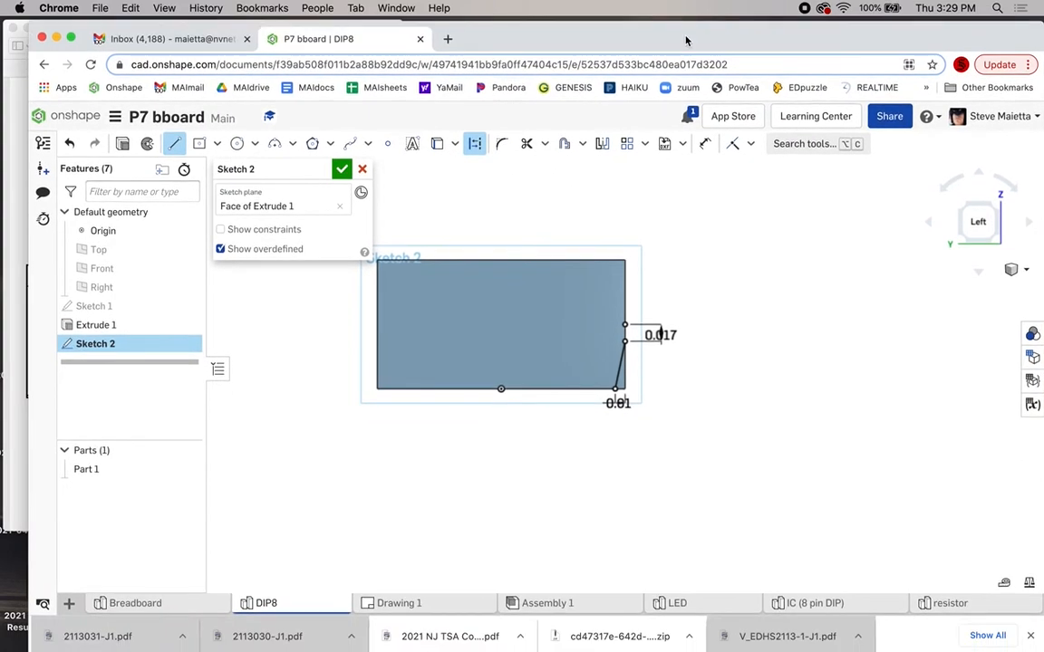
{"action": "scroll", "coordinate": [632, 328], "scroll_direction": "up", "scroll_amount": 3}
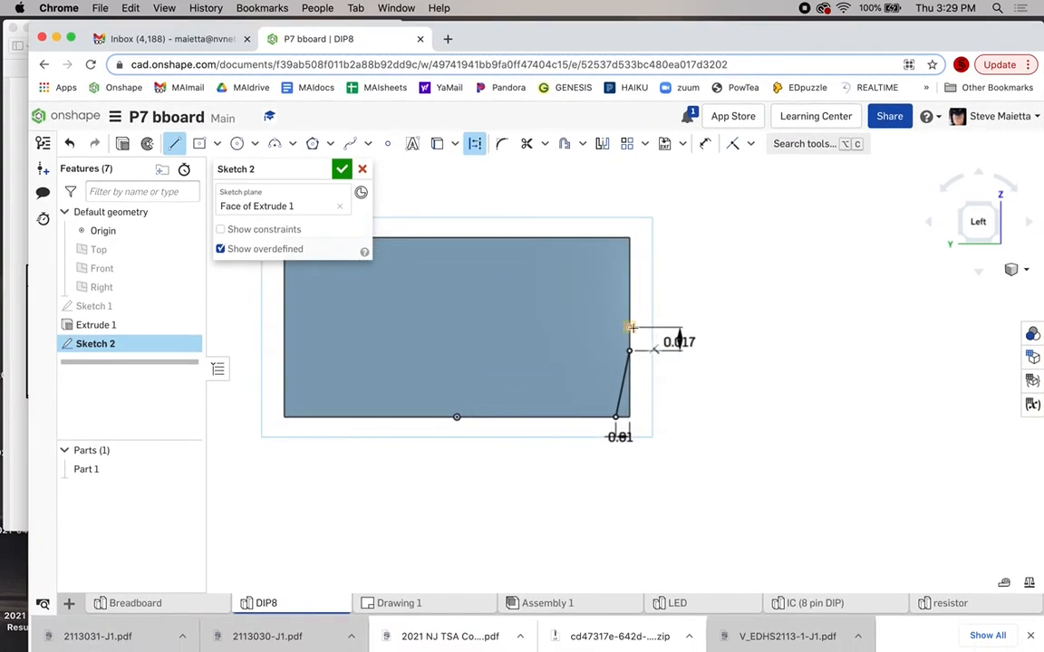
{"action": "left_click", "coordinate": [627, 328]}
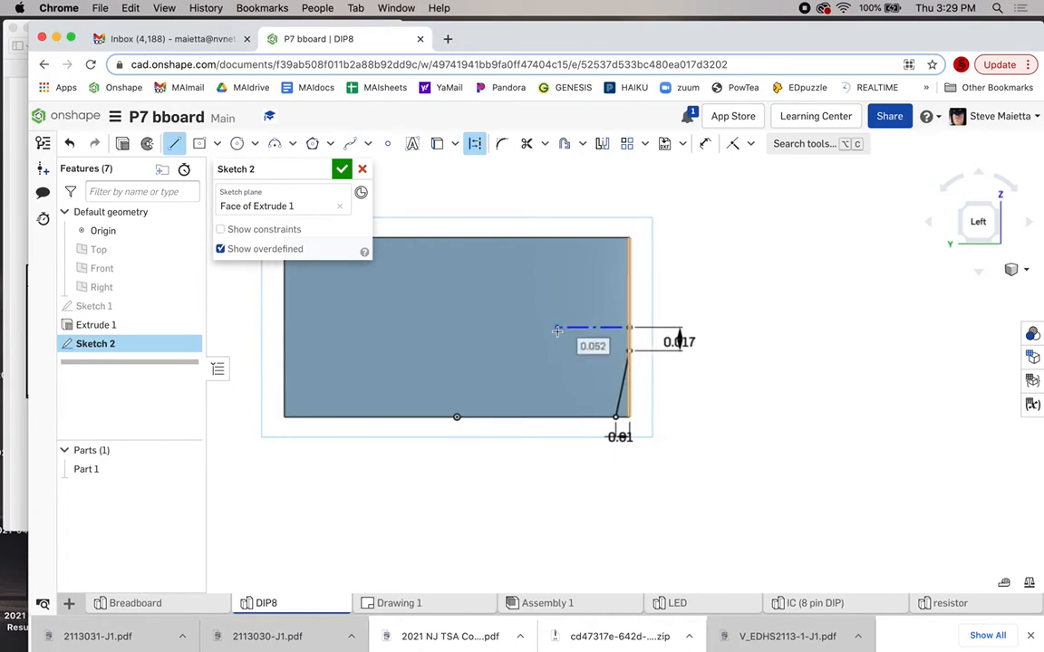
{"action": "left_click", "coordinate": [557, 329]}
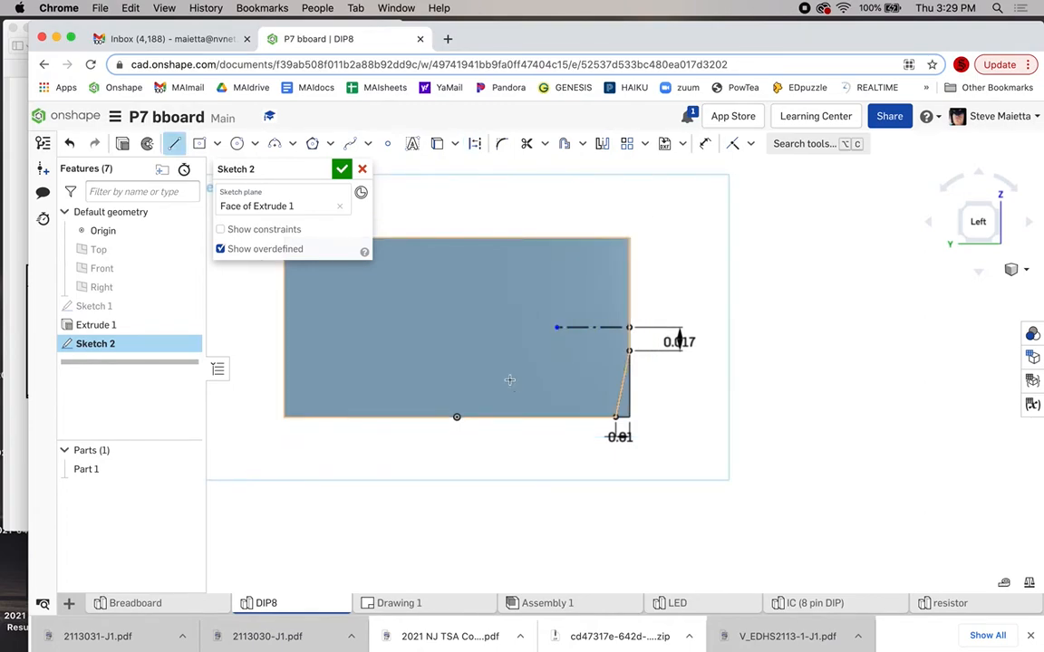
{"action": "left_click", "coordinate": [457, 417]}
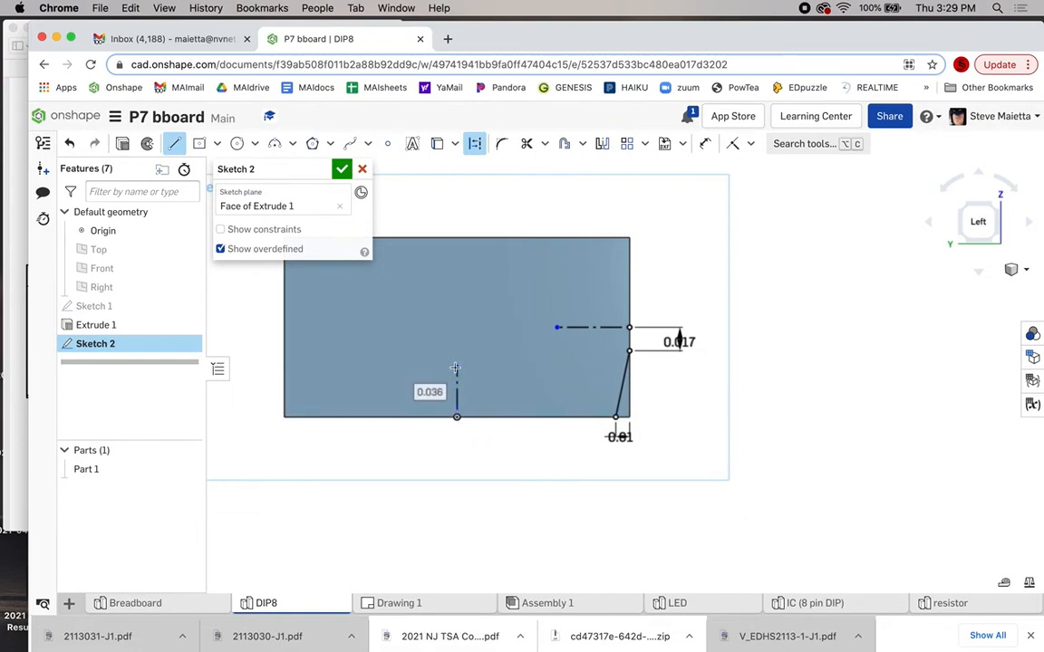
{"action": "left_click", "coordinate": [455, 369]}
{"action": "key", "text": "Escape"}
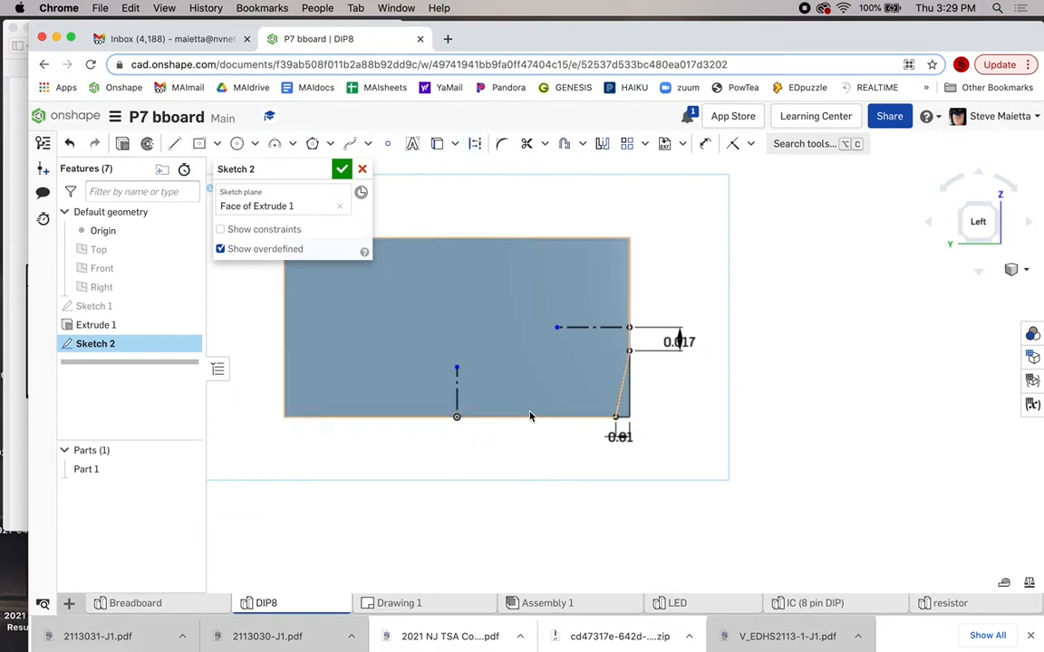
- Mirror the lower-right slanted line about the horizontal construction line
{"action": "left_click", "coordinate": [602, 143]}
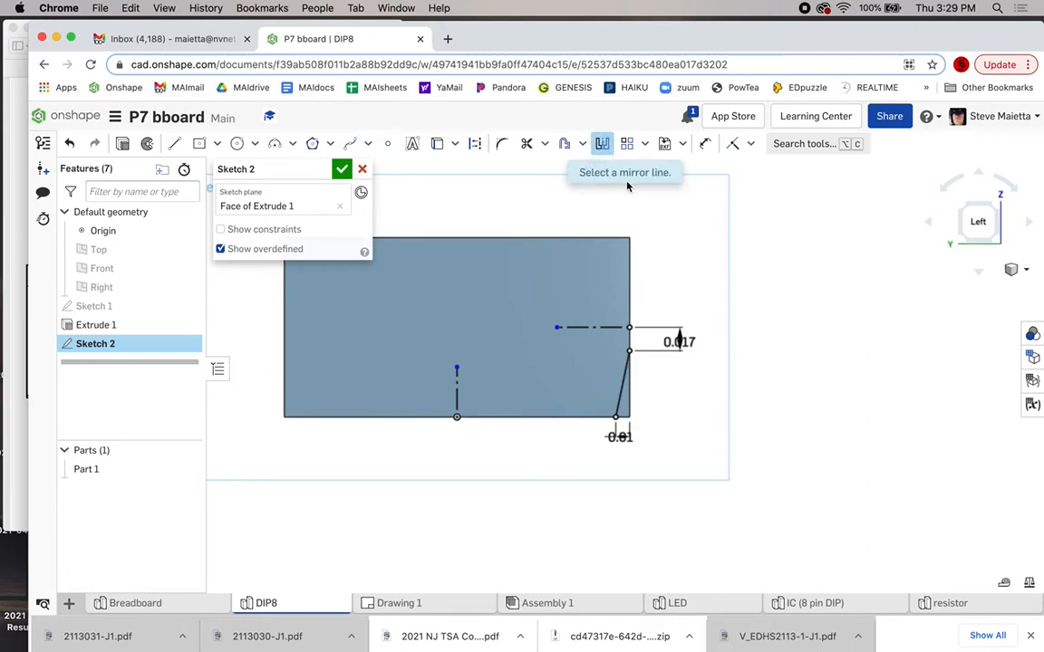
{"action": "left_click", "coordinate": [588, 328]}
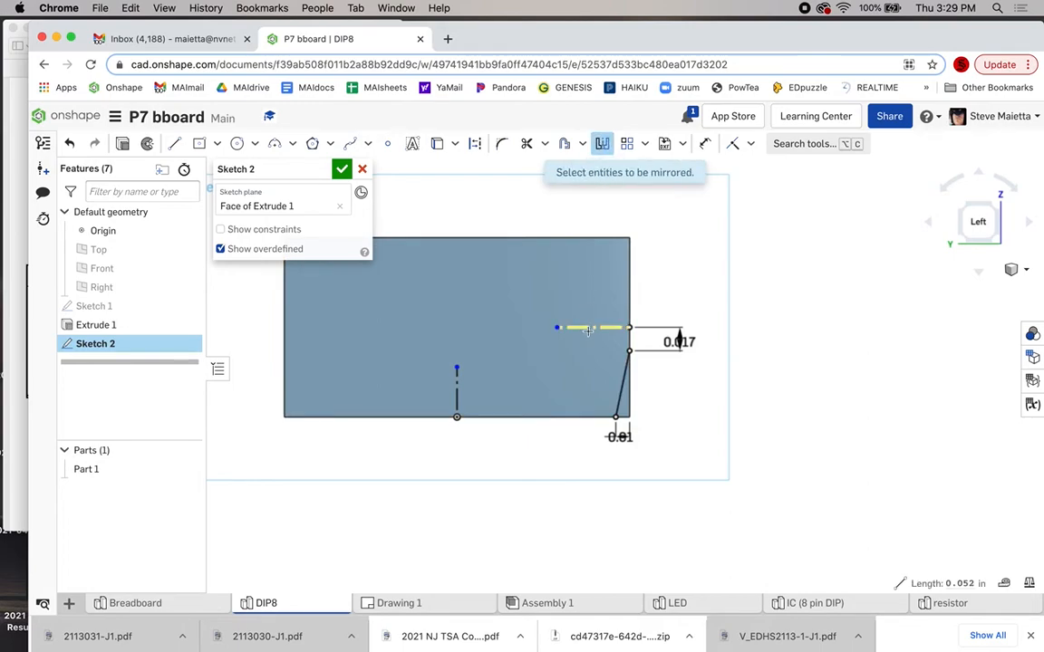
{"action": "left_click", "coordinate": [620, 400]}
{"action": "scroll", "coordinate": [620, 400], "scroll_direction": "down", "scroll_amount": 2}
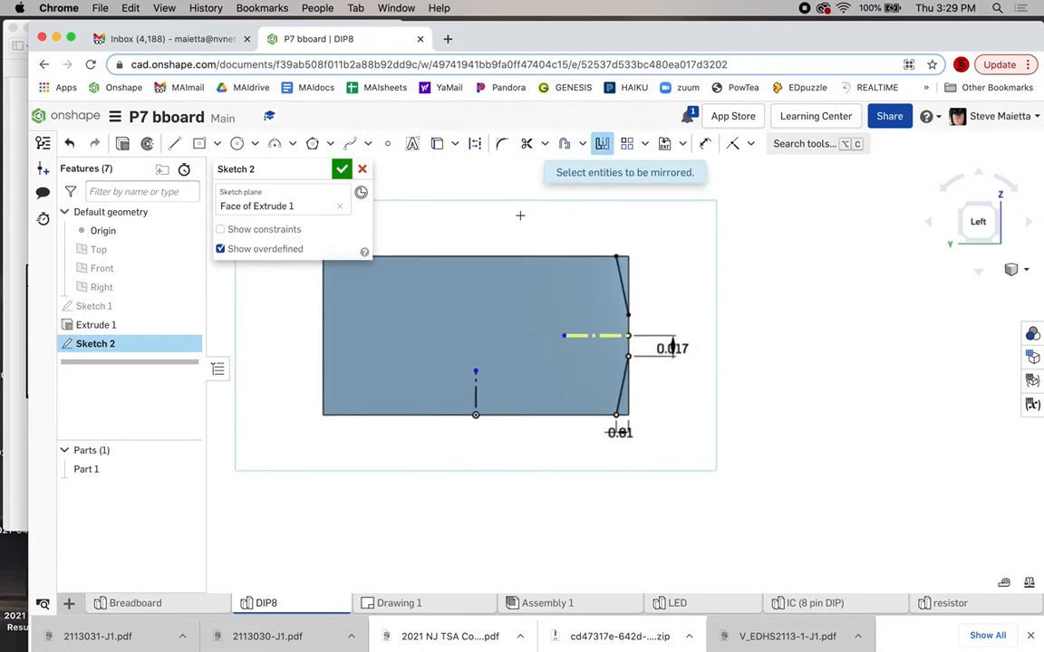
- Mirror both right-hand slanted lines about the vertical construction line to the face's left side
{"action": "left_click", "coordinate": [602, 143]}
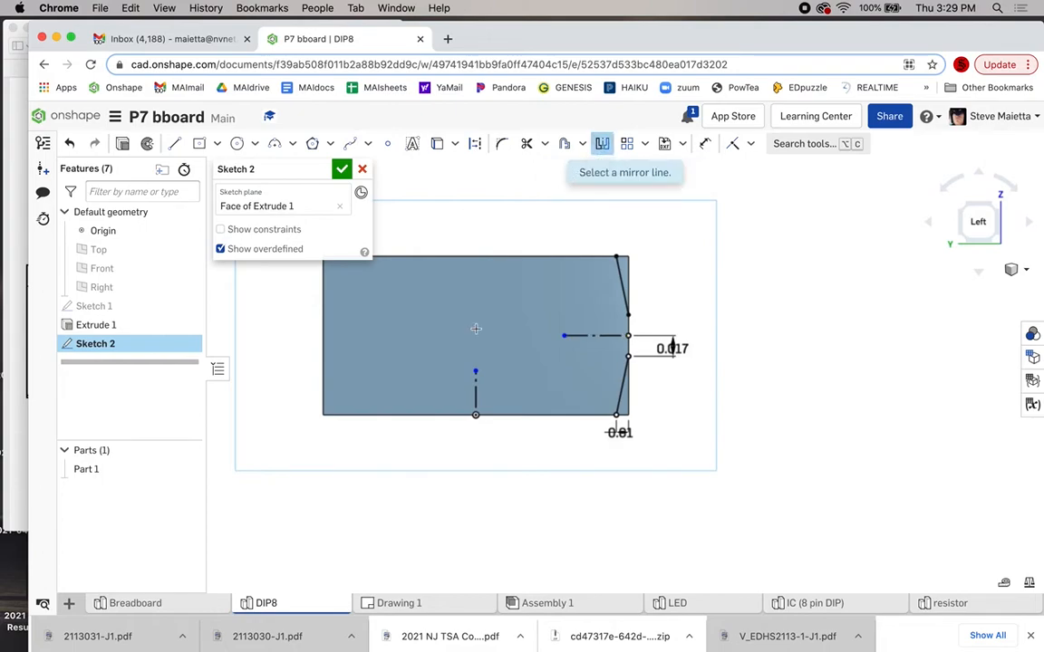
{"action": "left_click", "coordinate": [476, 385]}
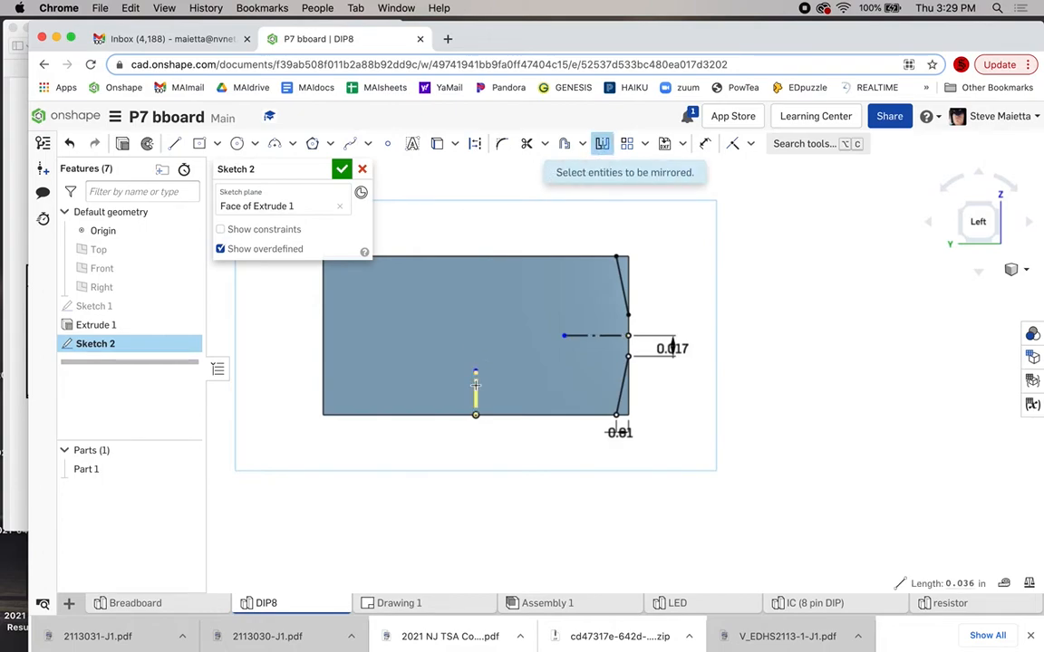
{"action": "left_click", "coordinate": [617, 264]}
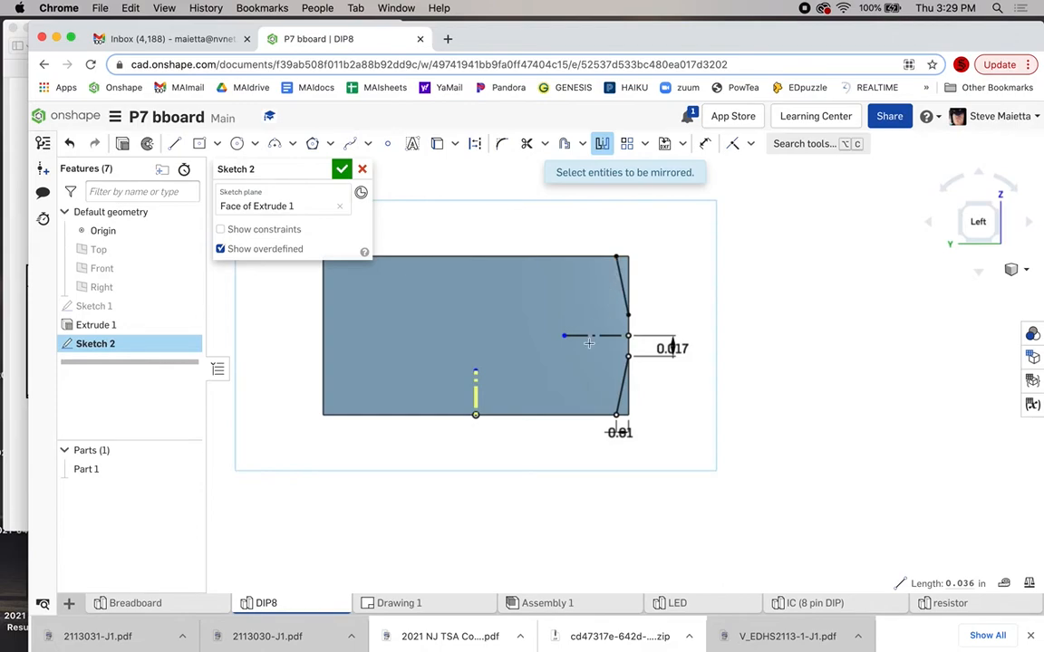
{"action": "left_click", "coordinate": [616, 388]}
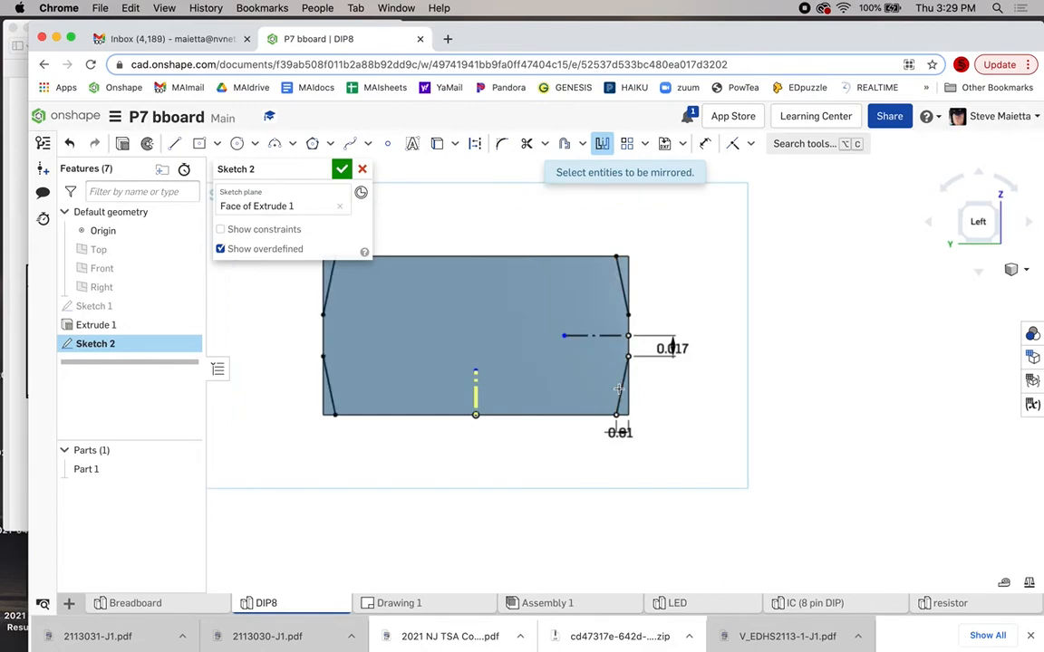
- Extrude only the four triangular corner regions of the end-face sketch as a blind 1 in Remove cut through the block
{"action": "scroll", "coordinate": [617, 388], "scroll_direction": "down", "scroll_amount": 2}
{"action": "right_click_drag", "start_coordinate": [519, 481], "coordinate": [512, 485]}
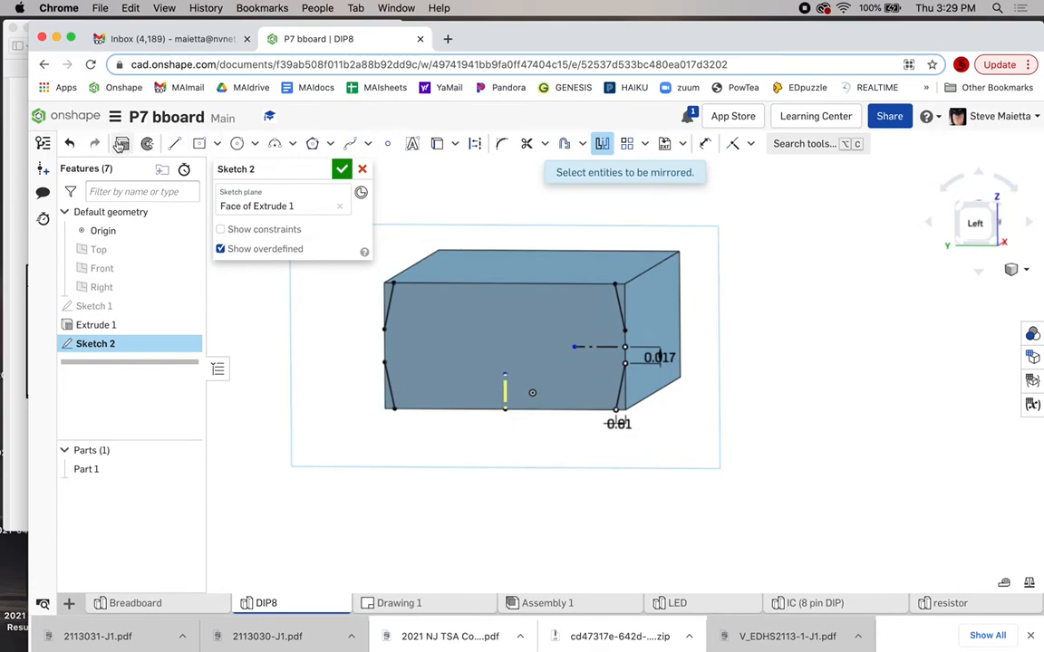
{"action": "left_click", "coordinate": [122, 143]}
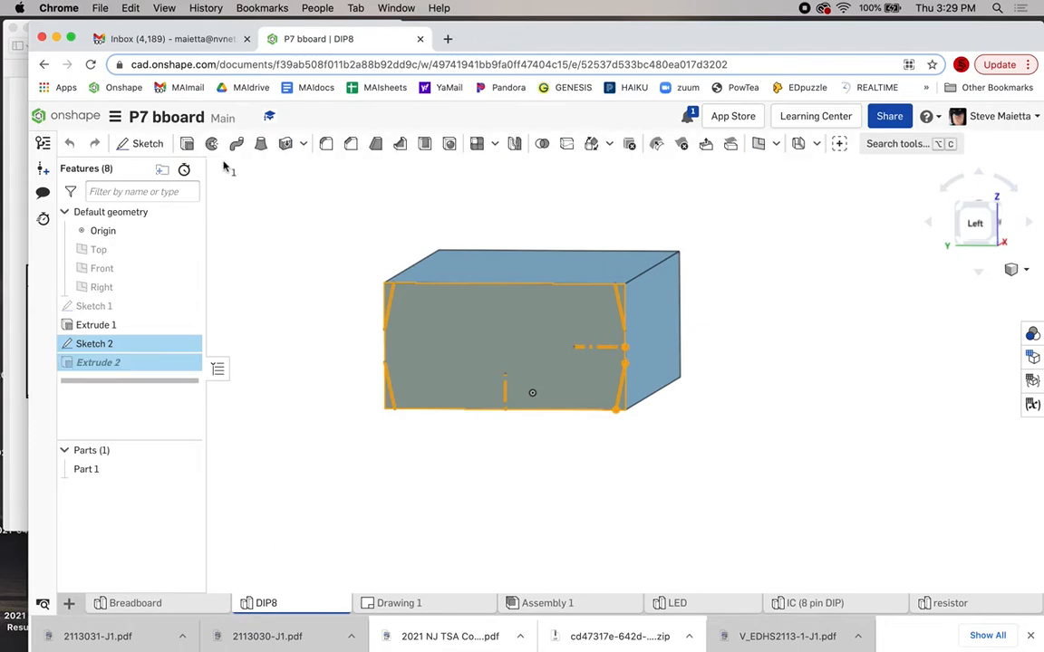
{"action": "left_click", "coordinate": [188, 147]}
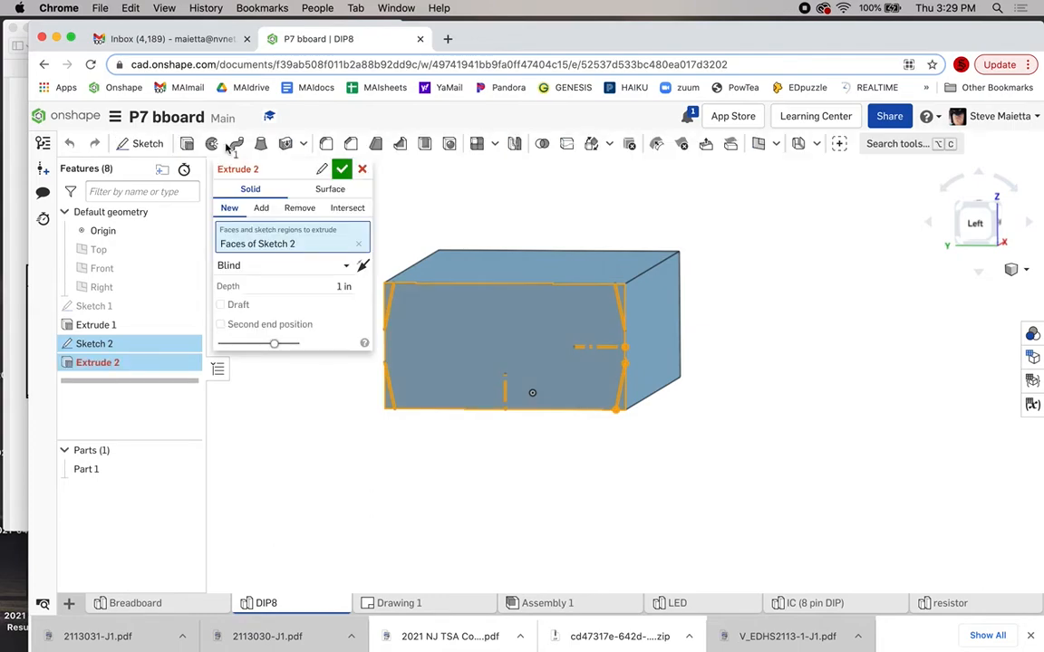
{"action": "left_click", "coordinate": [299, 209]}
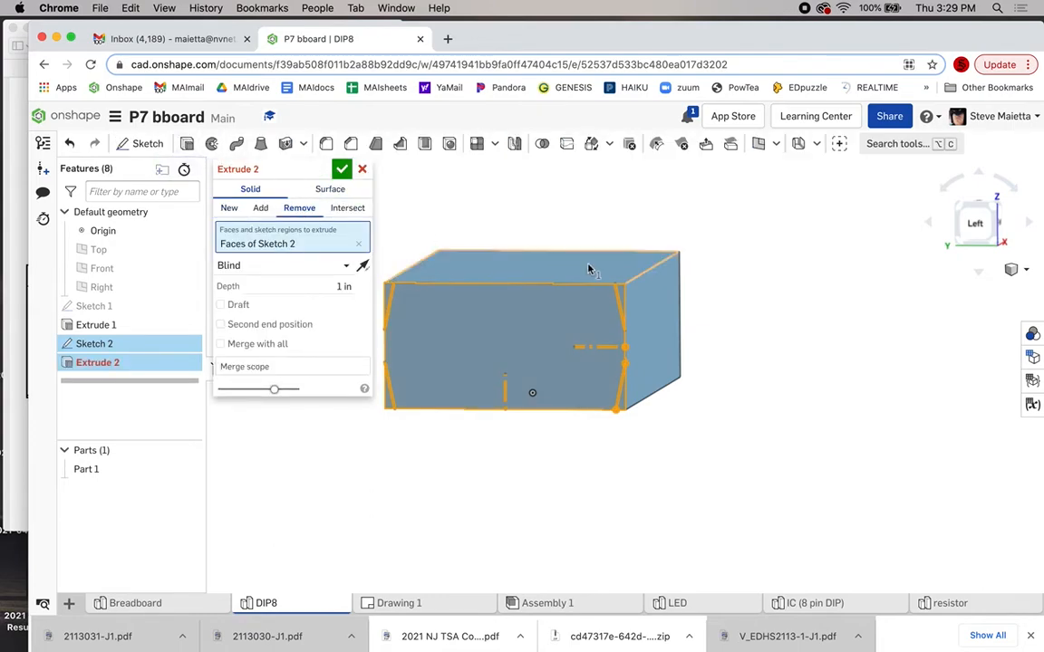
{"action": "left_click", "coordinate": [363, 243]}
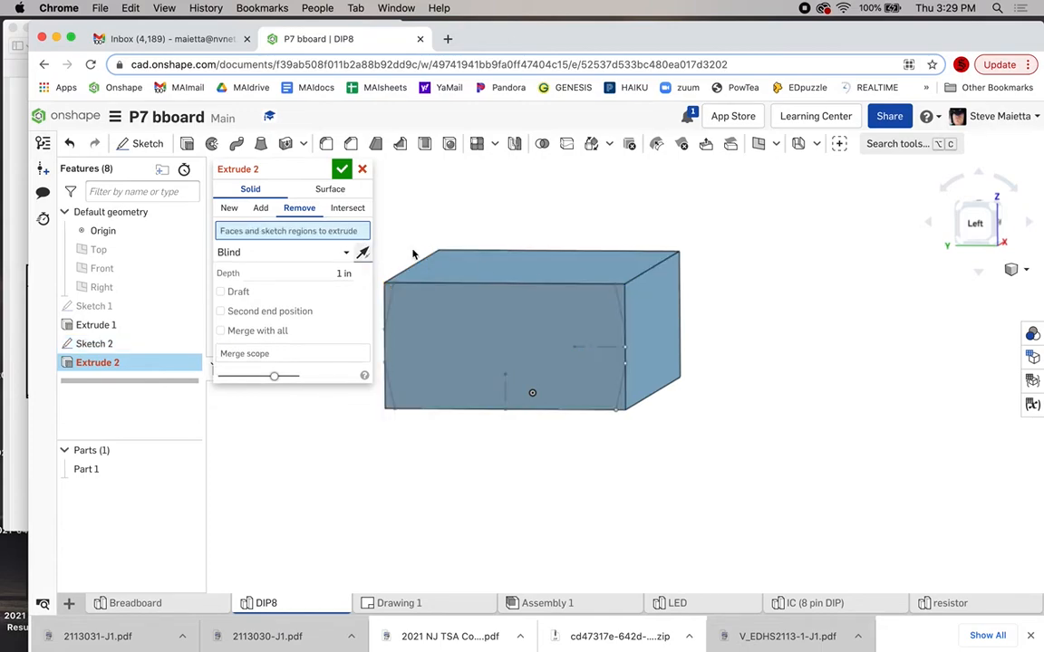
{"action": "left_click", "coordinate": [622, 303]}
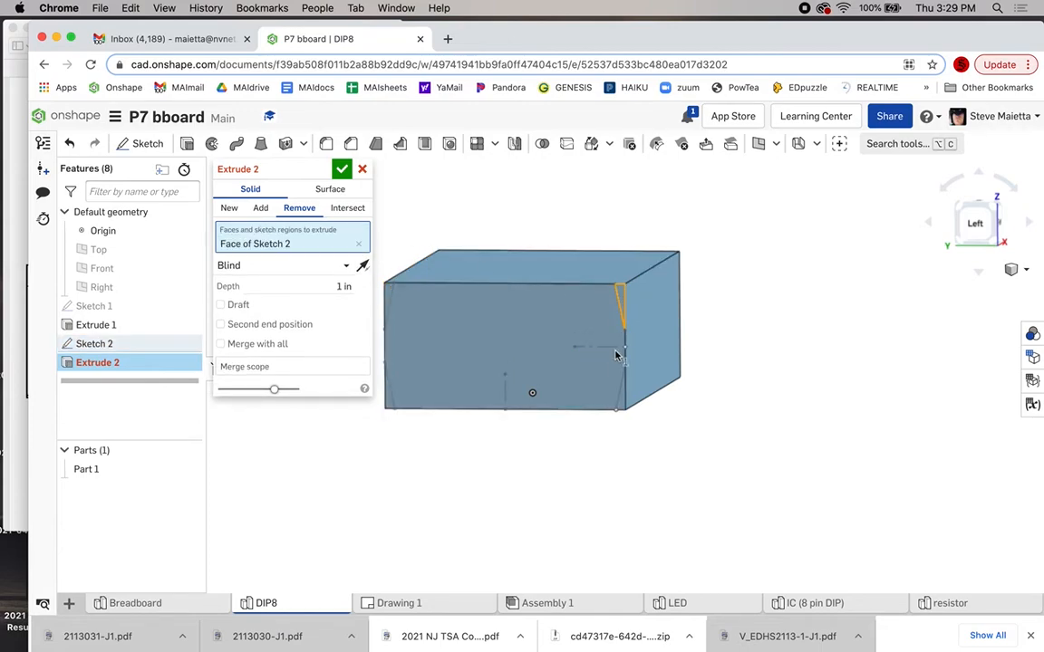
{"action": "left_click", "coordinate": [625, 399]}
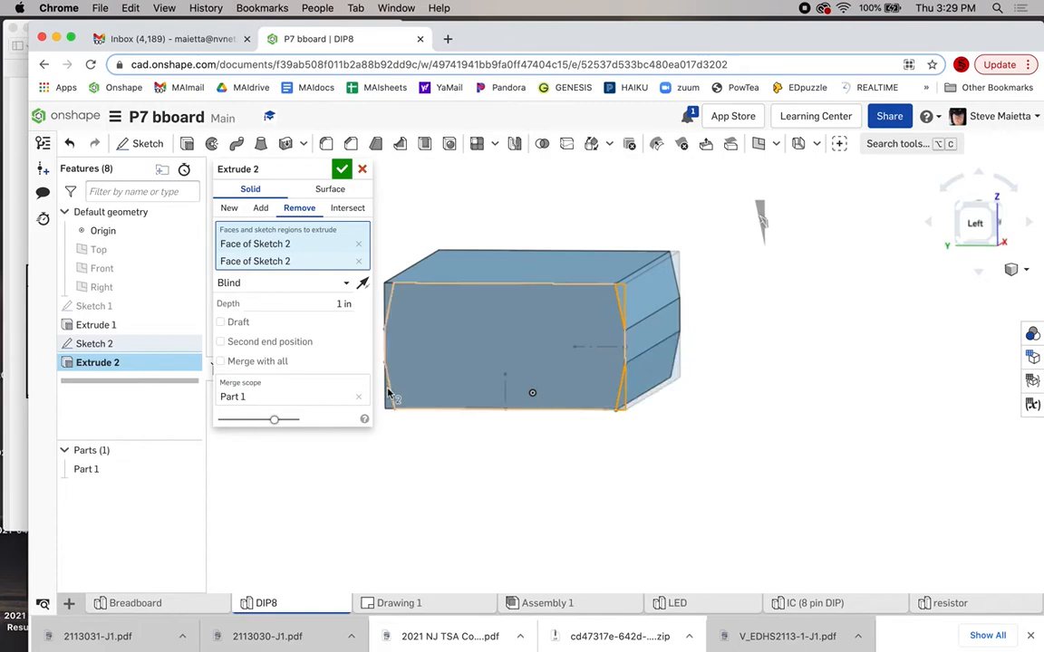
{"action": "left_click", "coordinate": [388, 385]}
{"action": "left_click", "coordinate": [387, 294]}
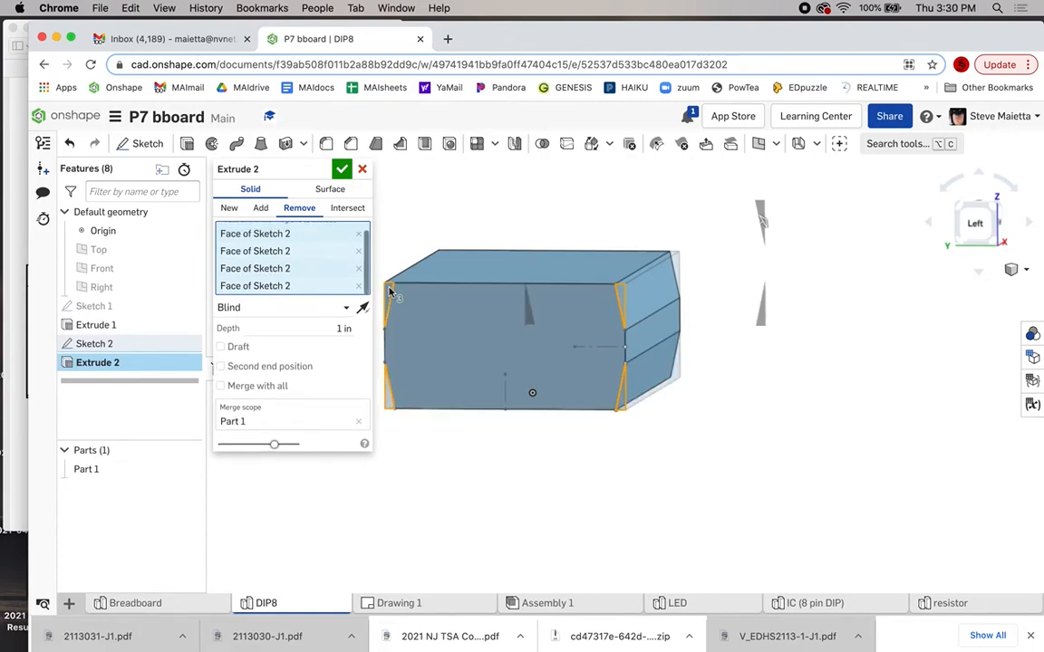
{"action": "left_click", "coordinate": [341, 170]}
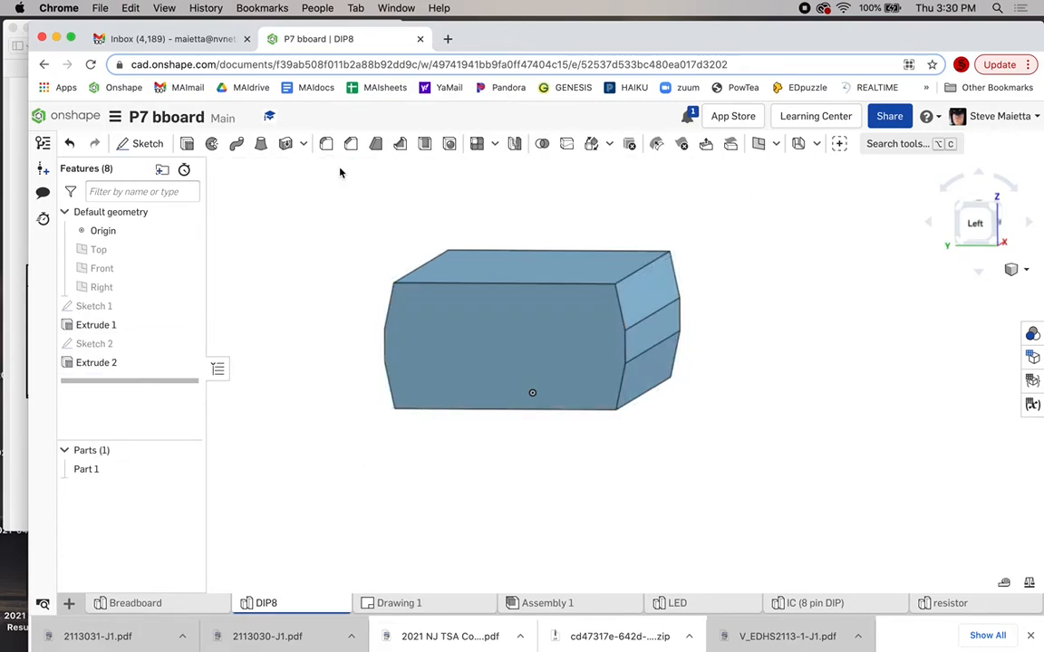
- Check the notch size in the reference drawing and sketch a circle about 0.125 in across on the top face, centred on the left-end edge's midpoint
{"action": "mouse_move", "coordinate": [334, 240]}
{"action": "right_mouse_down"}
{"action": "mouse_move", "coordinate": [310, 236]}
{"action": "mouse_move", "coordinate": [344, 237]}
{"action": "right_mouse_up"}
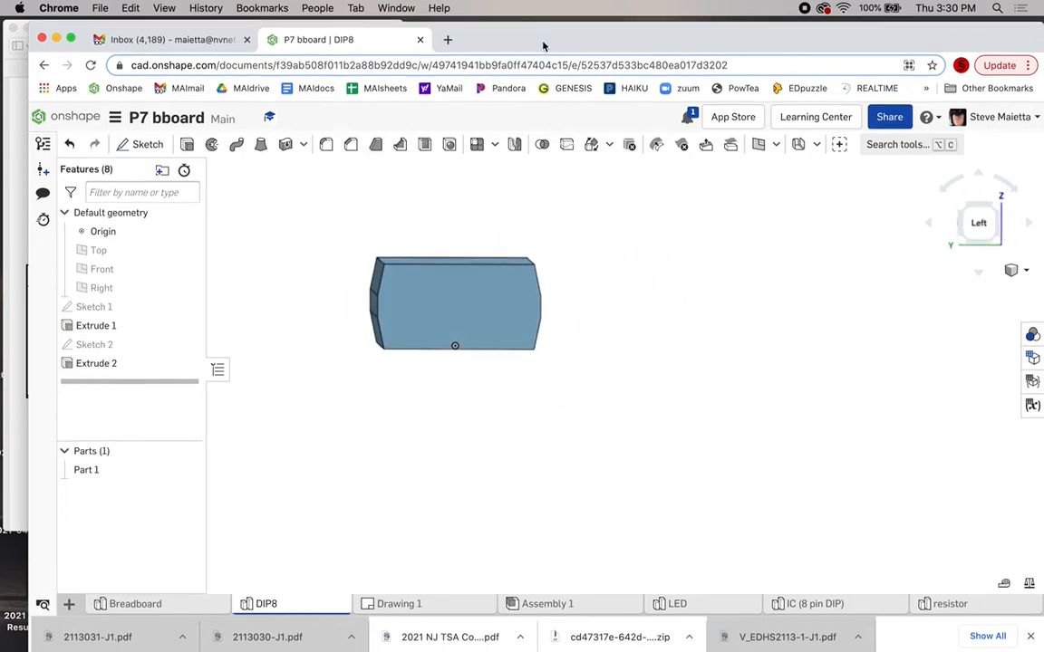
{"action": "left_click_drag", "start_coordinate": [544, 43], "coordinate": [544, 276]}
{"action": "left_click", "coordinate": [383, 233]}
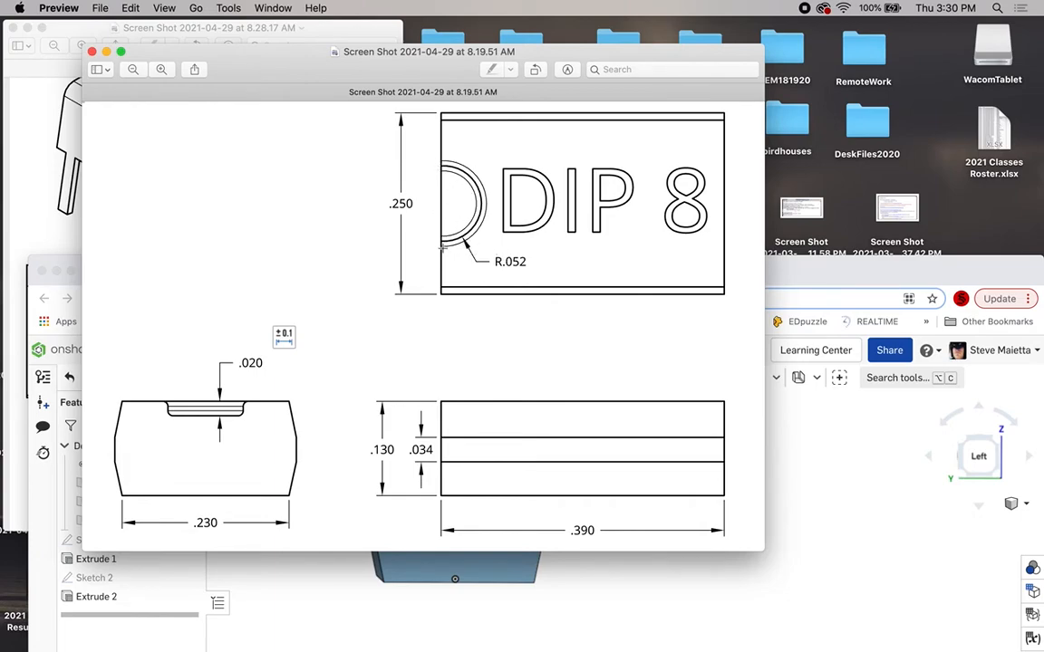
{"action": "double_click", "coordinate": [779, 281]}
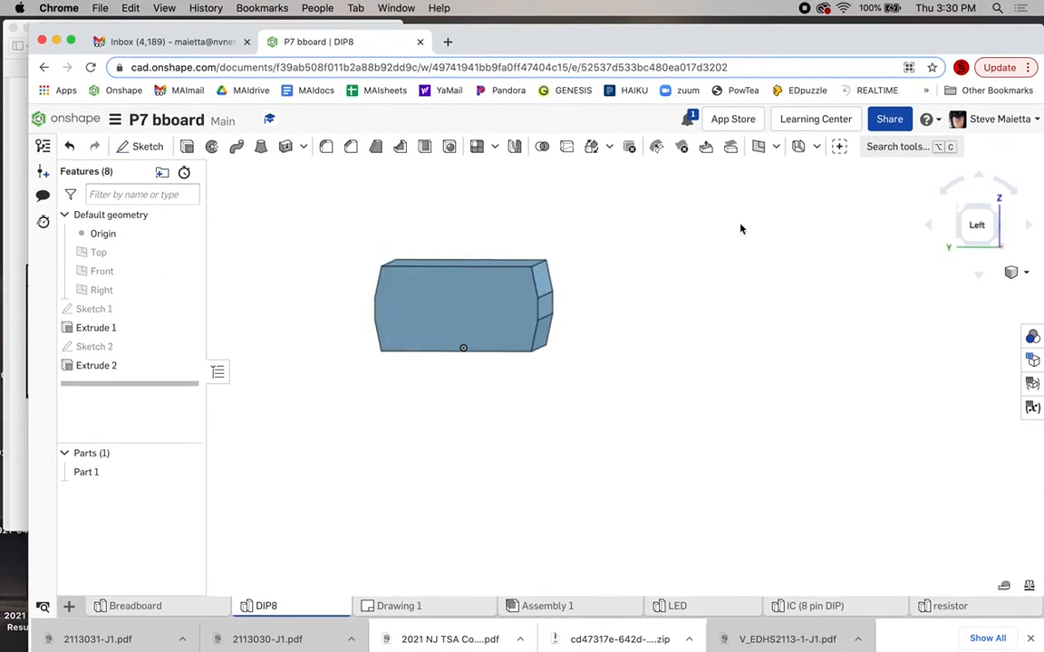
{"action": "key", "text": "shift+7"}
{"action": "left_click", "coordinate": [522, 245]}
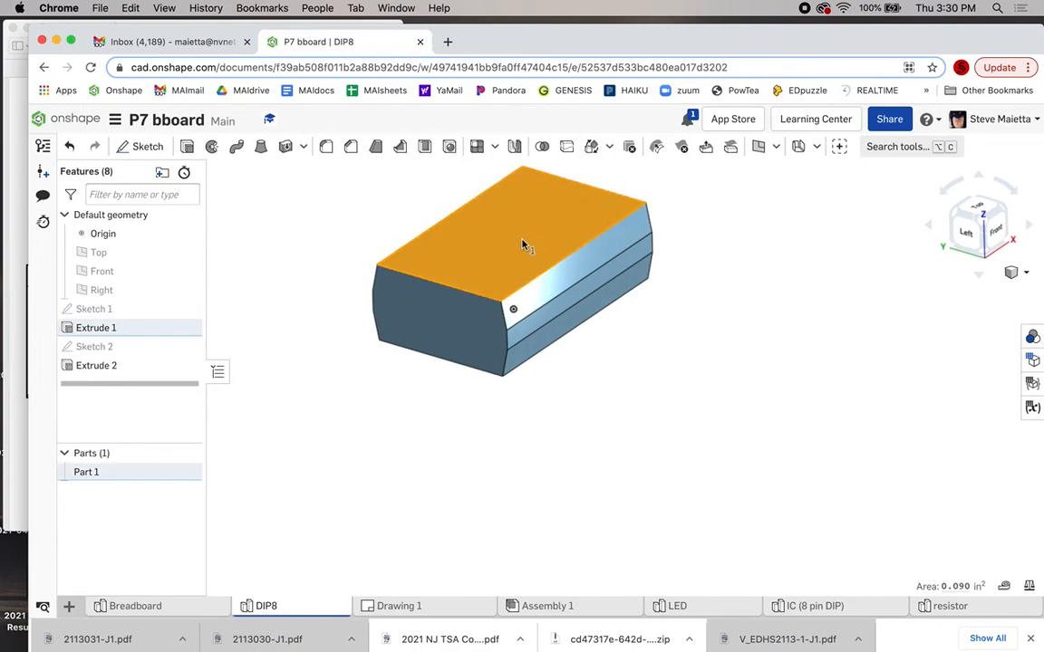
{"action": "key", "text": "shift+s"}
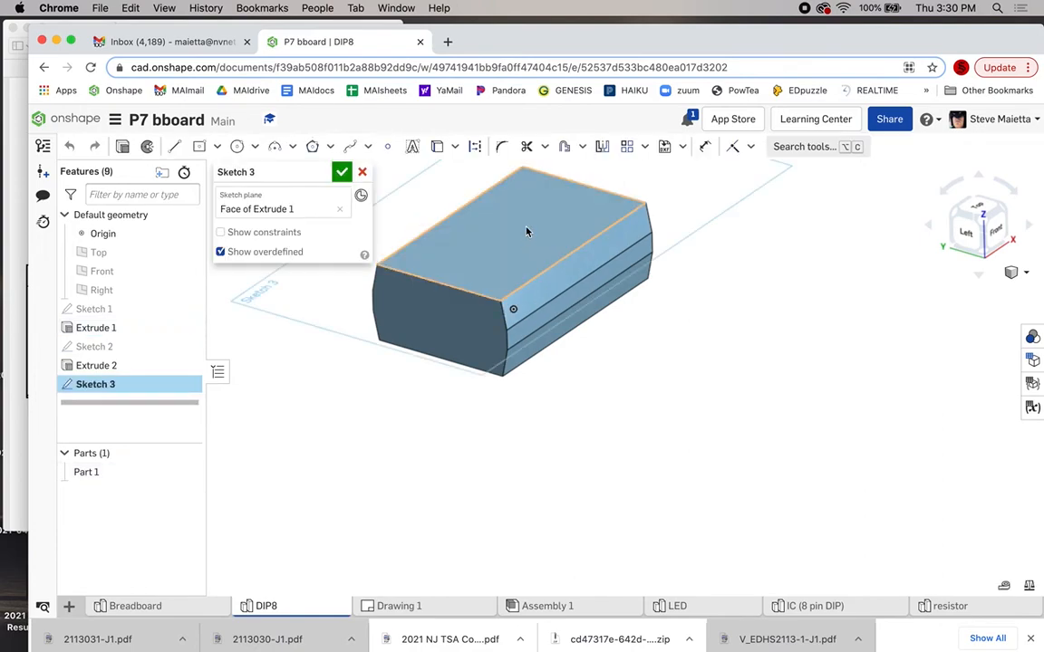
{"action": "key", "text": "n"}
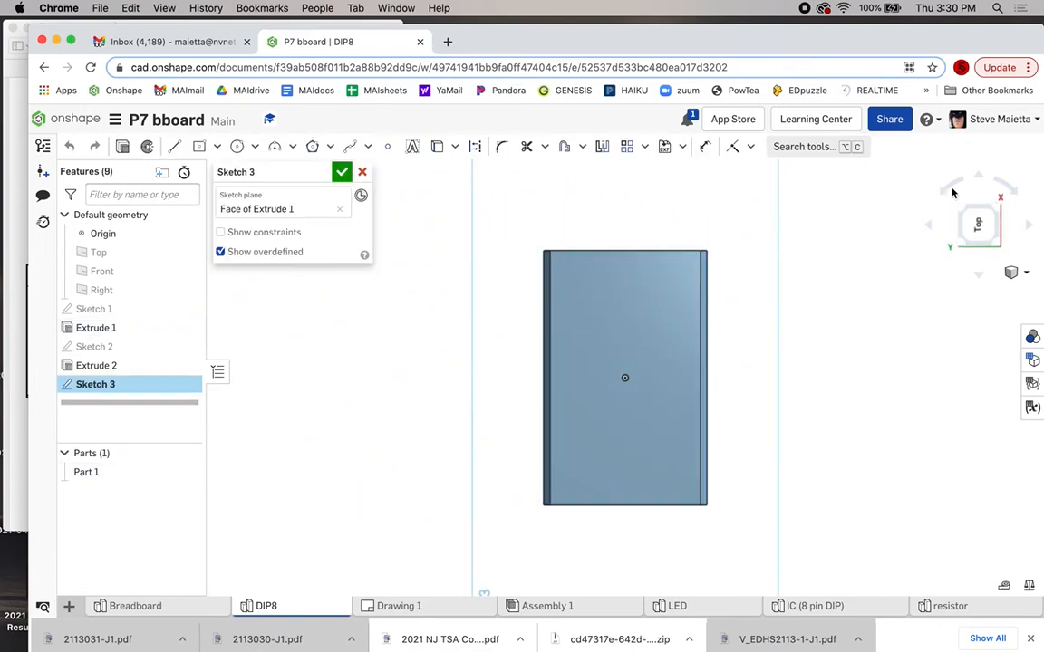
{"action": "scroll", "coordinate": [725, 516], "scroll_direction": "up", "scroll_amount": 3}
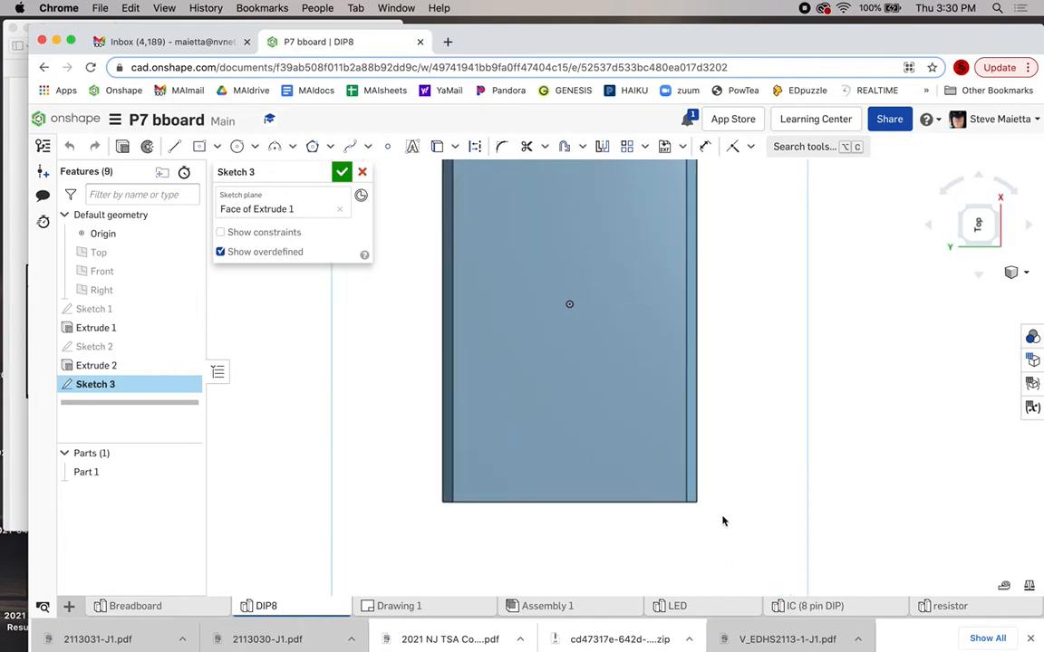
{"action": "key", "text": "c"}
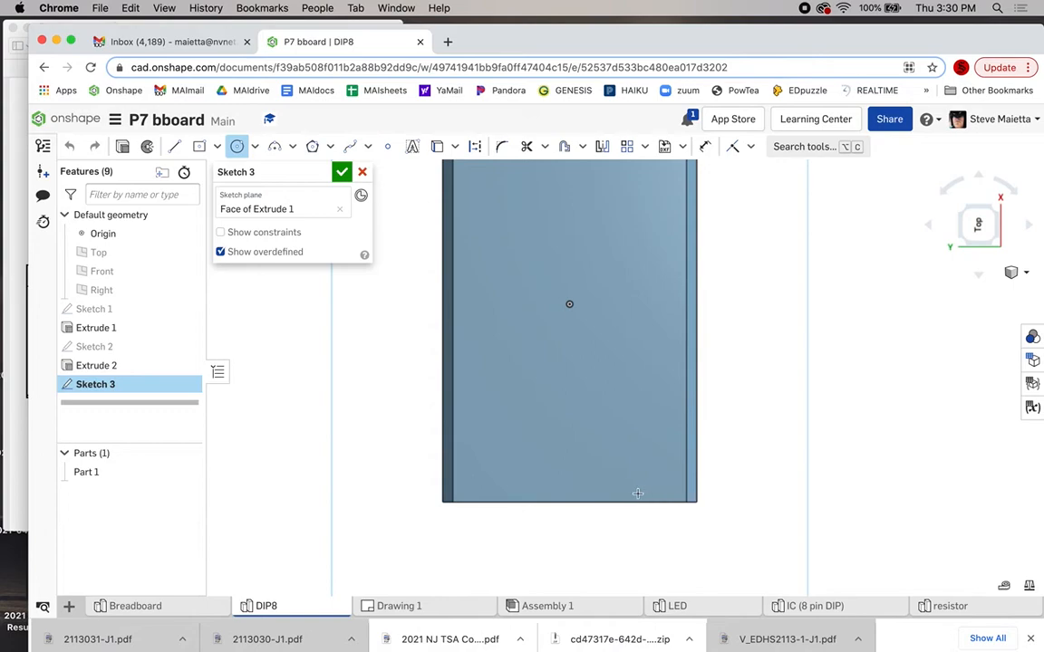
{"action": "left_click", "coordinate": [570, 502]}
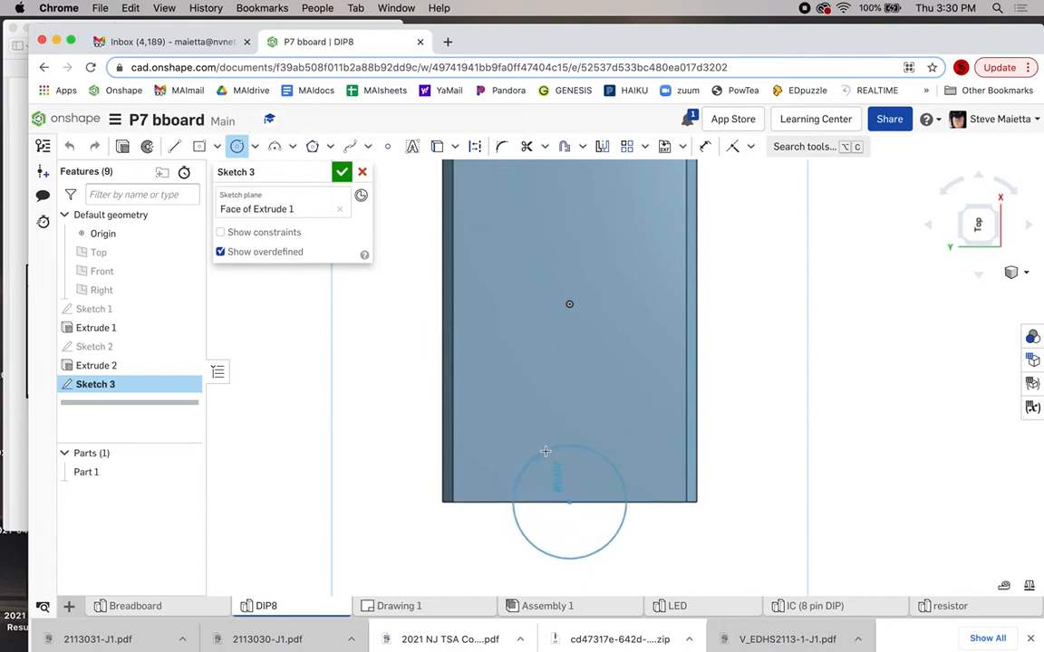
{"action": "left_click", "coordinate": [556, 441]}
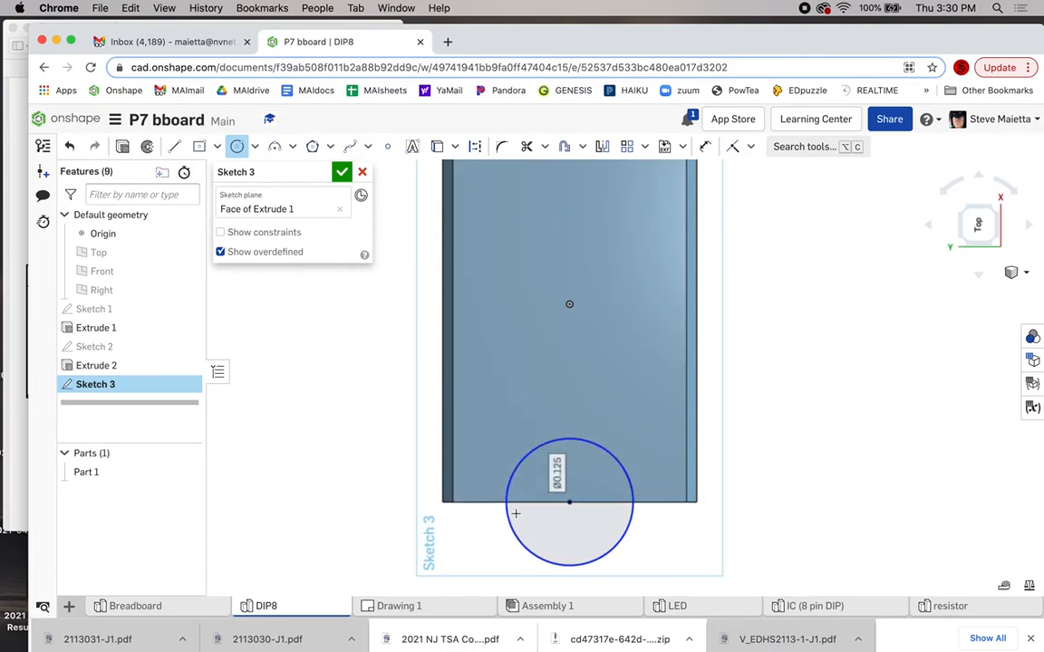
- Set the circle's diameter to .052*2 in and place the dimension outside the circle
{"action": "double_click", "coordinate": [556, 462]}
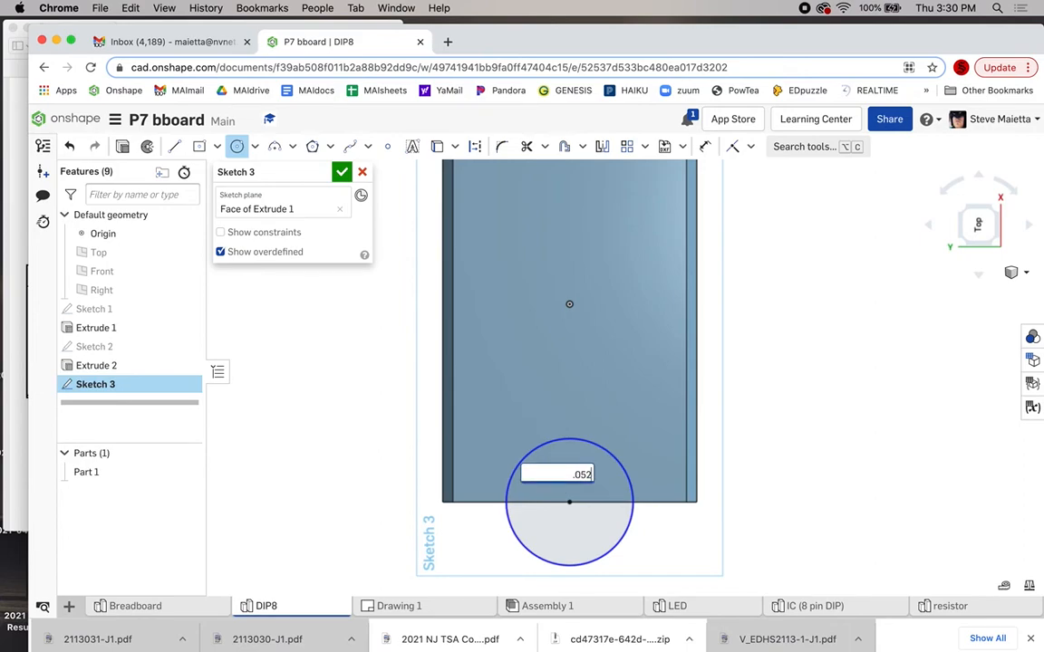
{"action": "type", "text": ".052*2"}
{"action": "key", "text": "Return"}
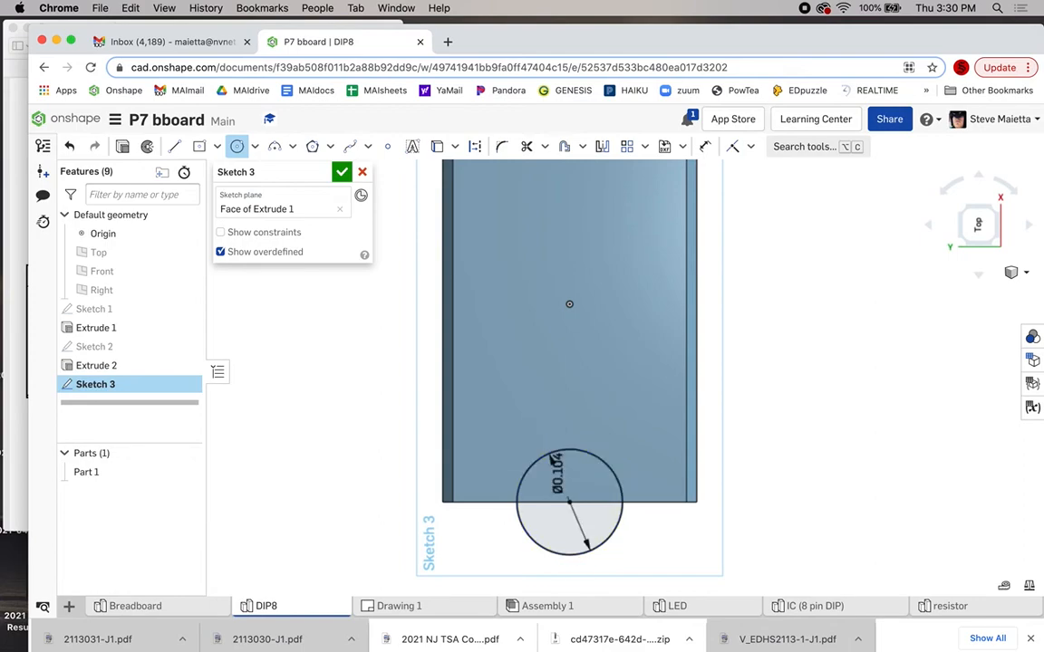
{"action": "key", "text": "Escape"}
{"action": "left_click_drag", "start_coordinate": [559, 477], "coordinate": [653, 459]}
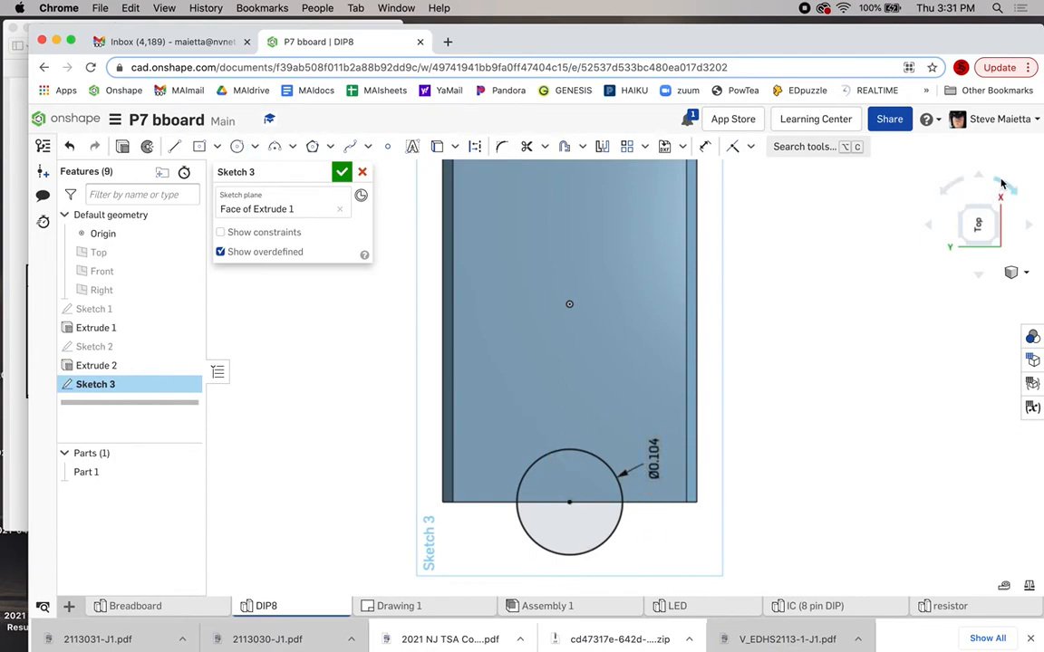
- Extrude the circle sketch as a blind Remove cut 0.02 in deep to form the notch in the body's top
{"action": "left_click", "coordinate": [1001, 184]}
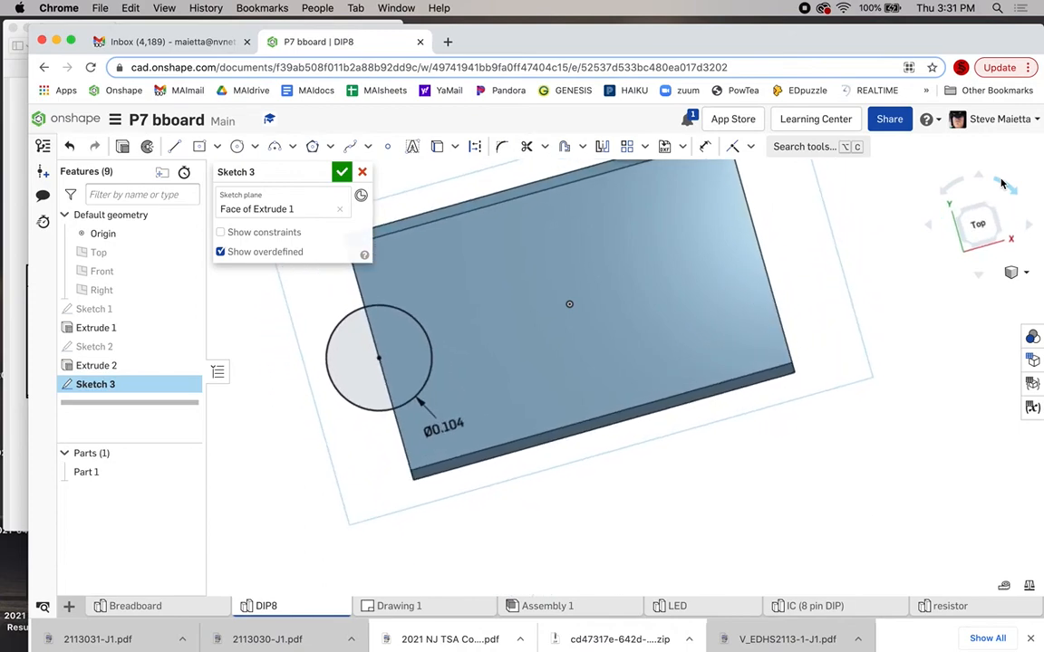
{"action": "key", "text": "n"}
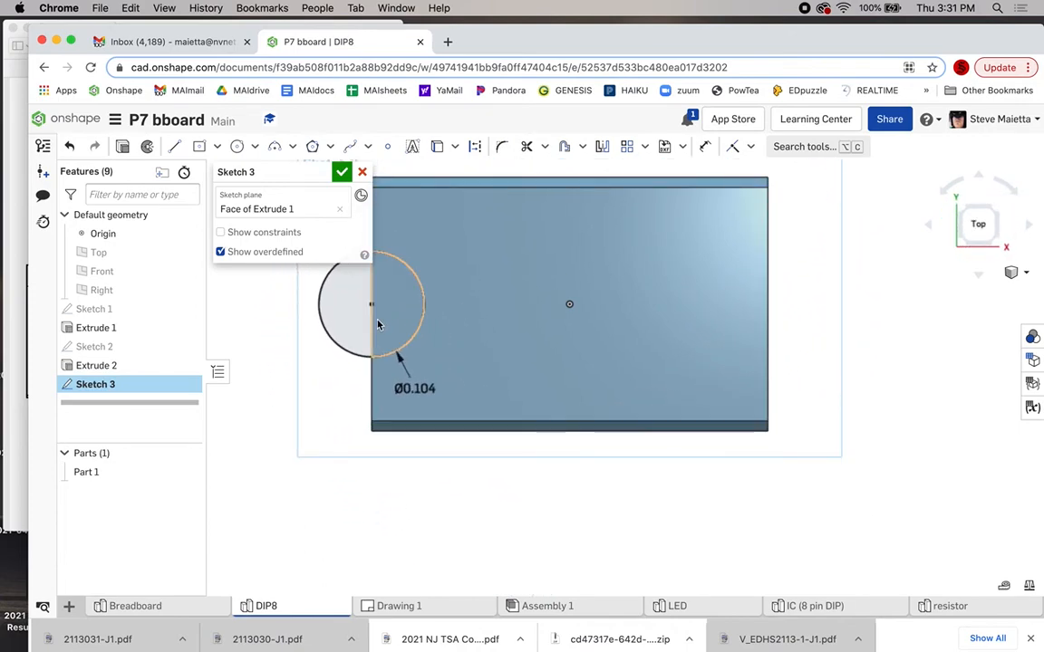
{"action": "mouse_move", "coordinate": [261, 465]}
{"action": "right_mouse_down"}
{"action": "mouse_move", "coordinate": [263, 415]}
{"action": "mouse_move", "coordinate": [276, 417]}
{"action": "right_mouse_up"}
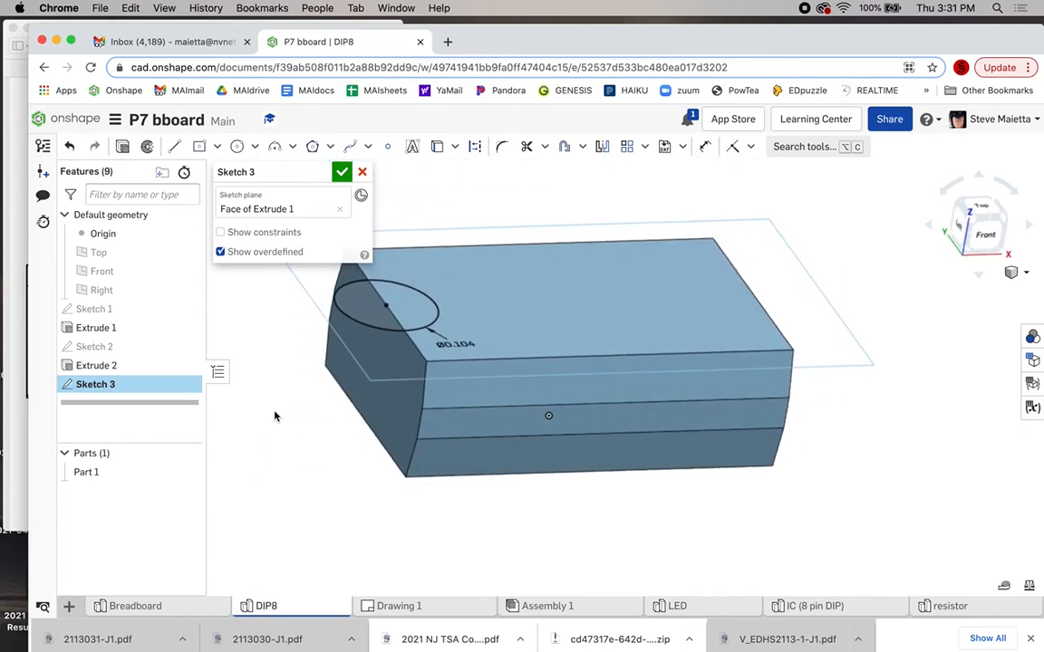
{"action": "key", "text": "shift+e"}
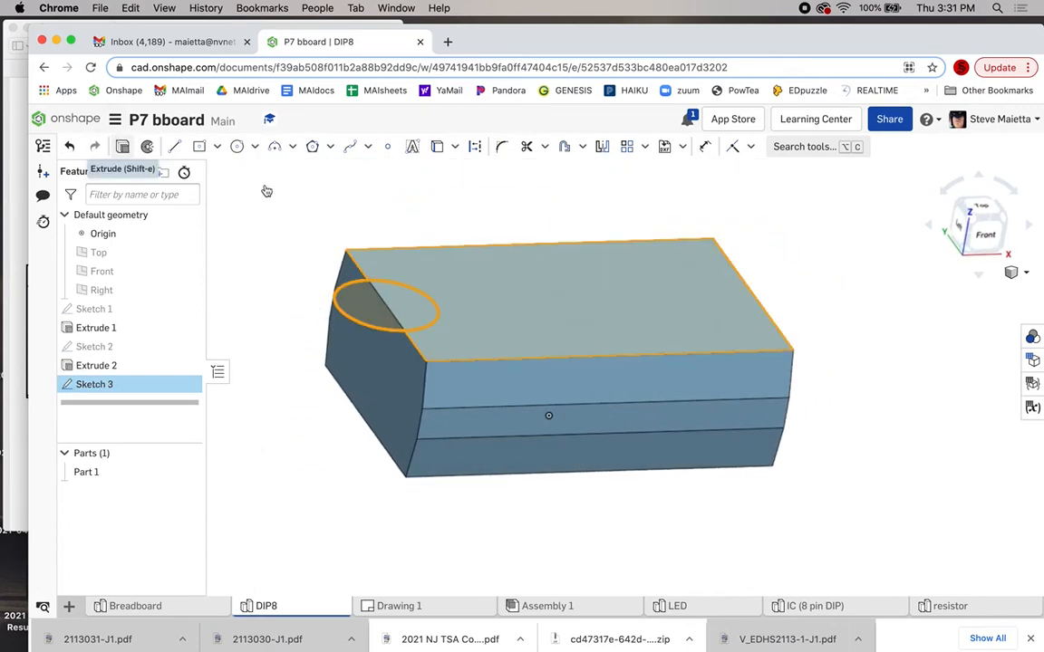
{"action": "left_click", "coordinate": [299, 210]}
{"action": "left_click", "coordinate": [322, 287]}
{"action": "key", "text": "BackSpace"}
{"action": "type", "text": ".020"}
{"action": "key", "text": "Return"}
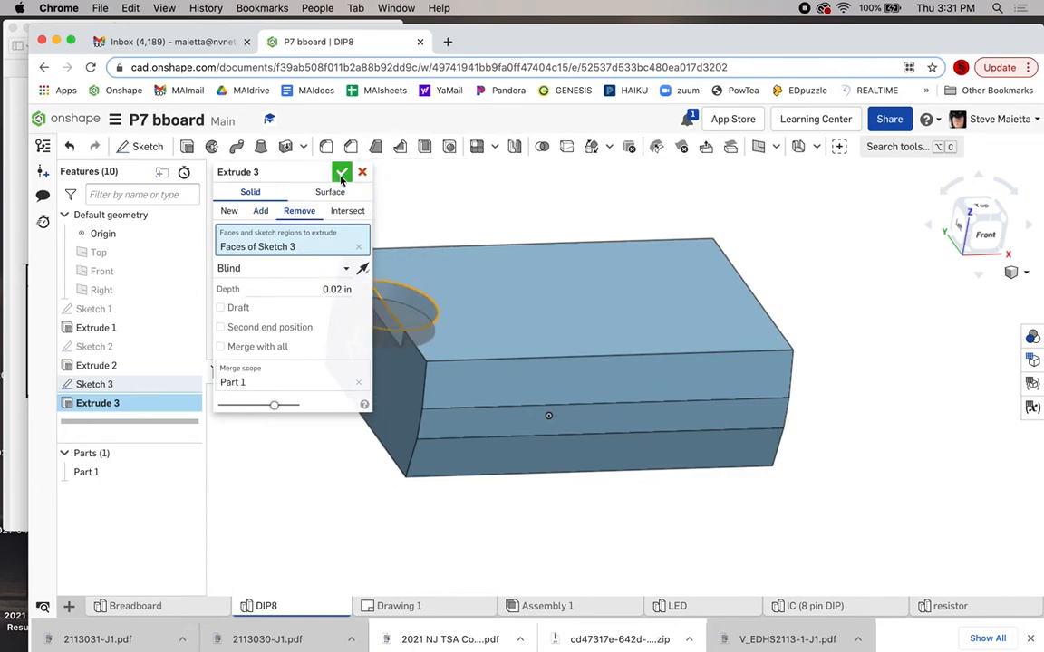
{"action": "left_click", "coordinate": [341, 179]}
- Check the notch's rounding in the body reference drawing and fillet the notch's upper and lower curved edges with a 0.005 in radius
{"action": "right_click_drag", "start_coordinate": [291, 296], "coordinate": [299, 303]}
{"action": "left_click", "coordinate": [9, 263]}
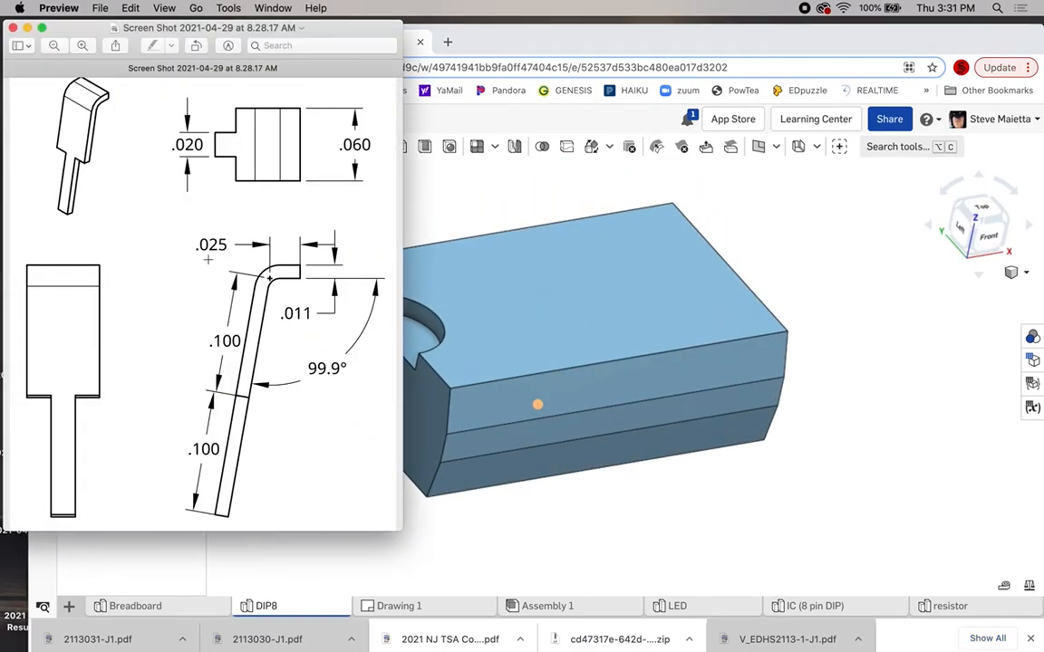
{"action": "left_click_drag", "start_coordinate": [465, 42], "coordinate": [467, 409]}
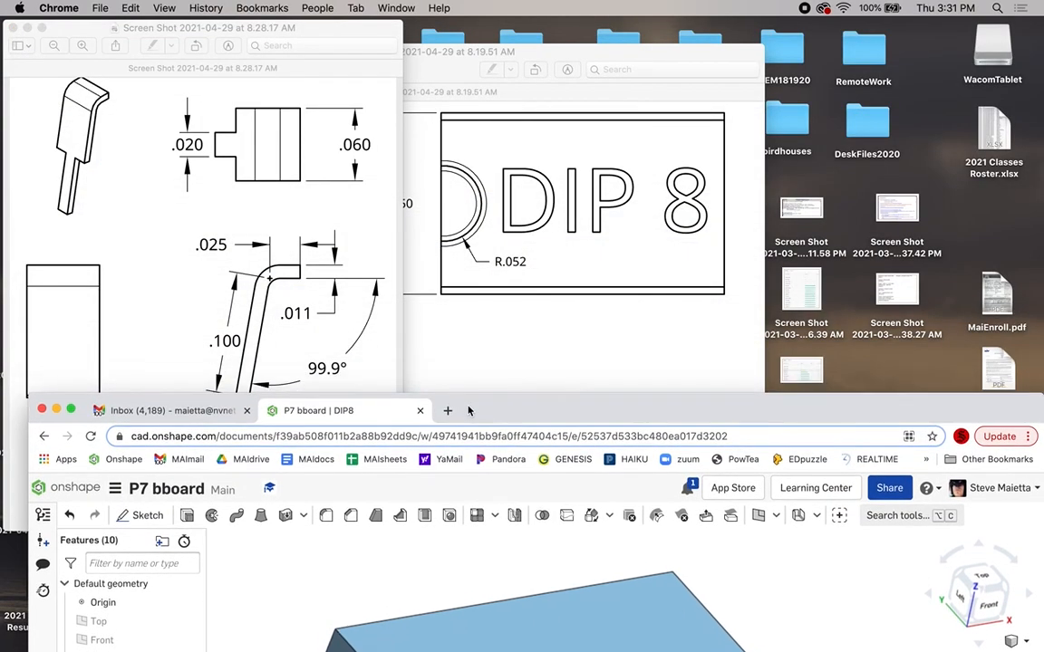
{"action": "left_click", "coordinate": [458, 356]}
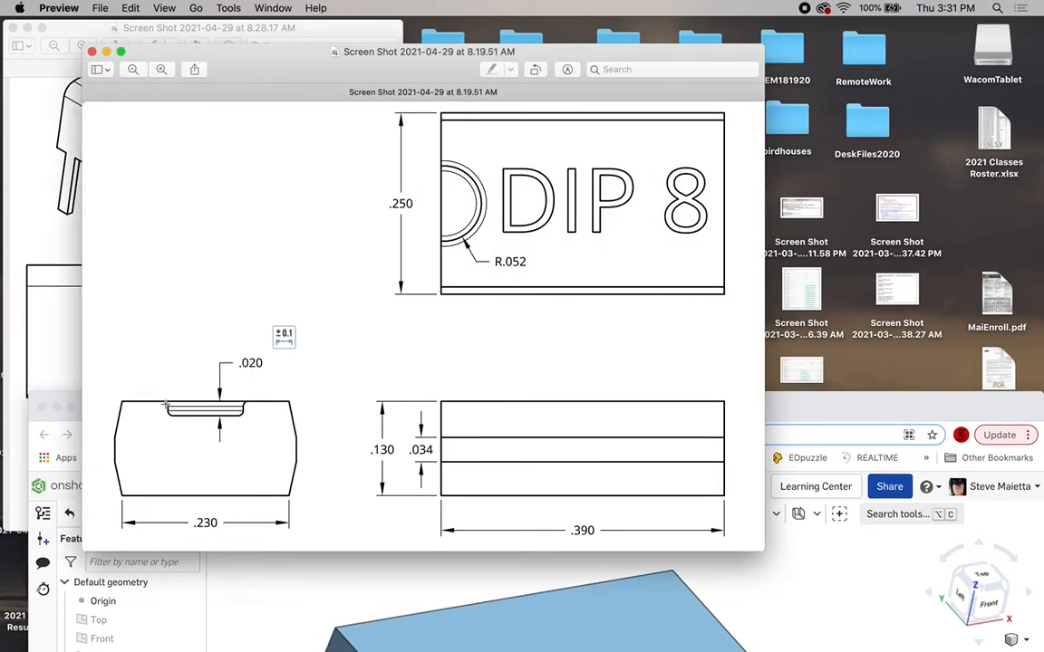
{"action": "scroll", "coordinate": [164, 406], "scroll_direction": "down", "scroll_amount": 1}
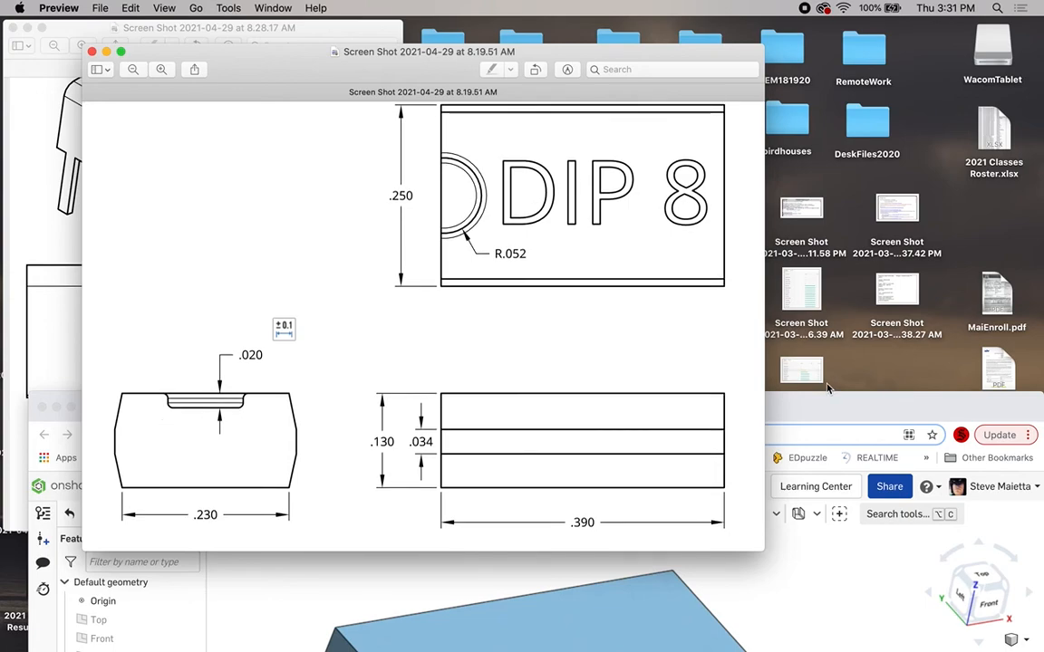
{"action": "left_click_drag", "start_coordinate": [838, 413], "coordinate": [838, 65]}
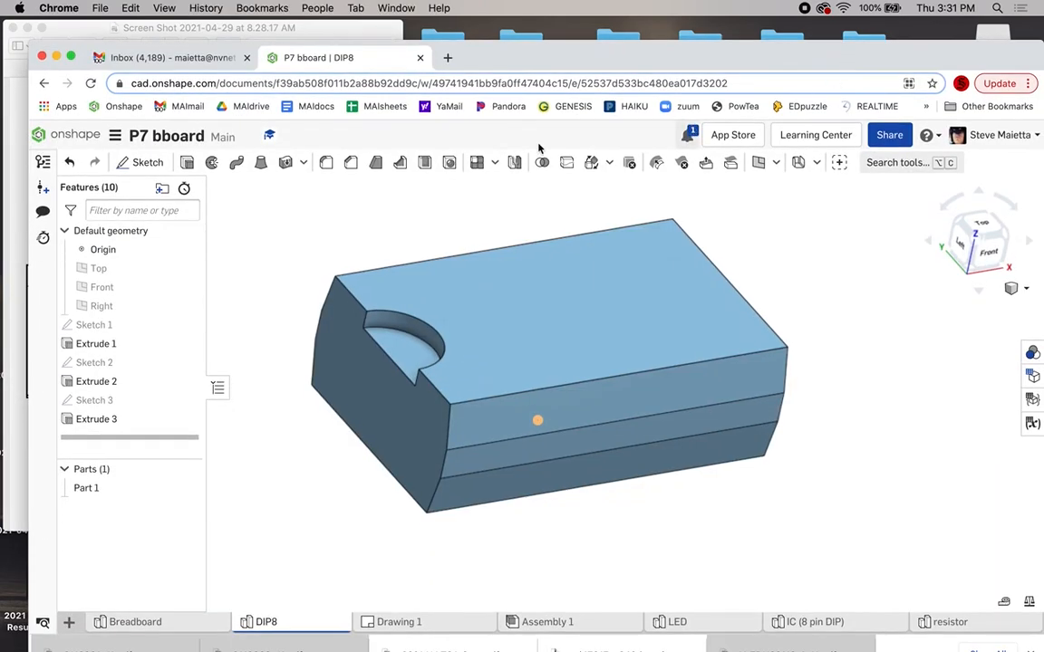
{"action": "left_click", "coordinate": [326, 164]}
{"action": "left_click", "coordinate": [330, 273]}
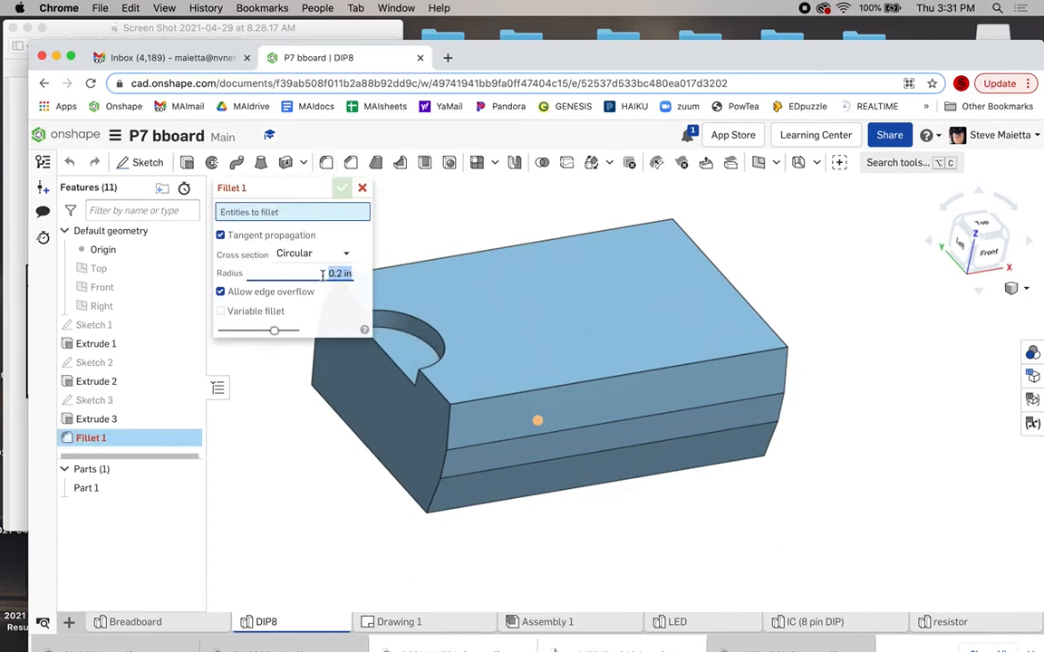
{"action": "key", "text": "BackSpace"}
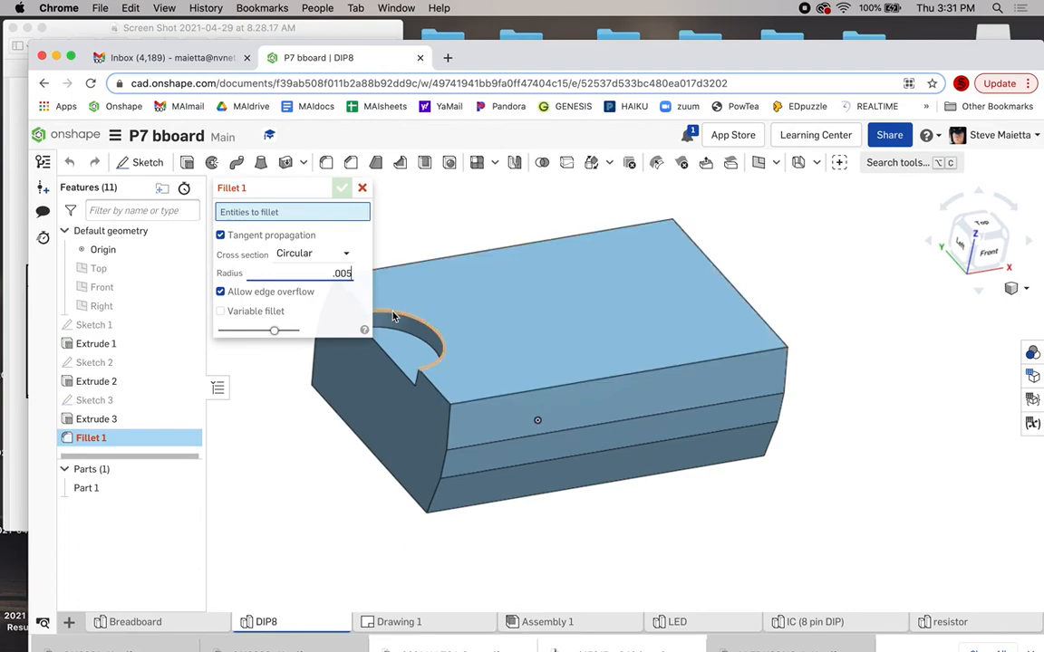
{"action": "left_click", "coordinate": [394, 318]}
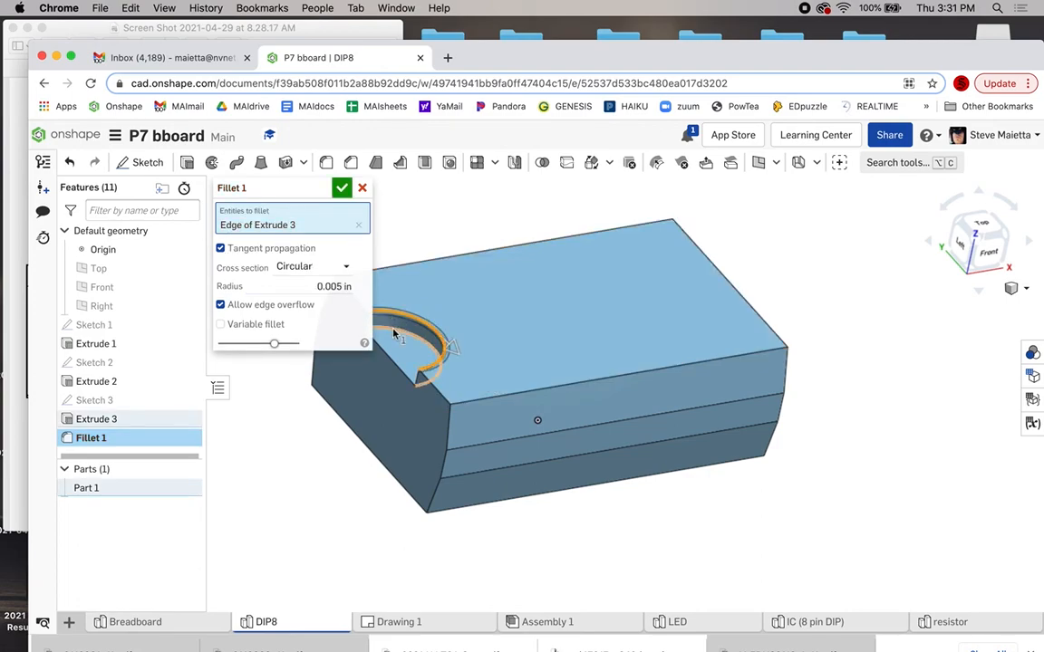
{"action": "left_click", "coordinate": [393, 333]}
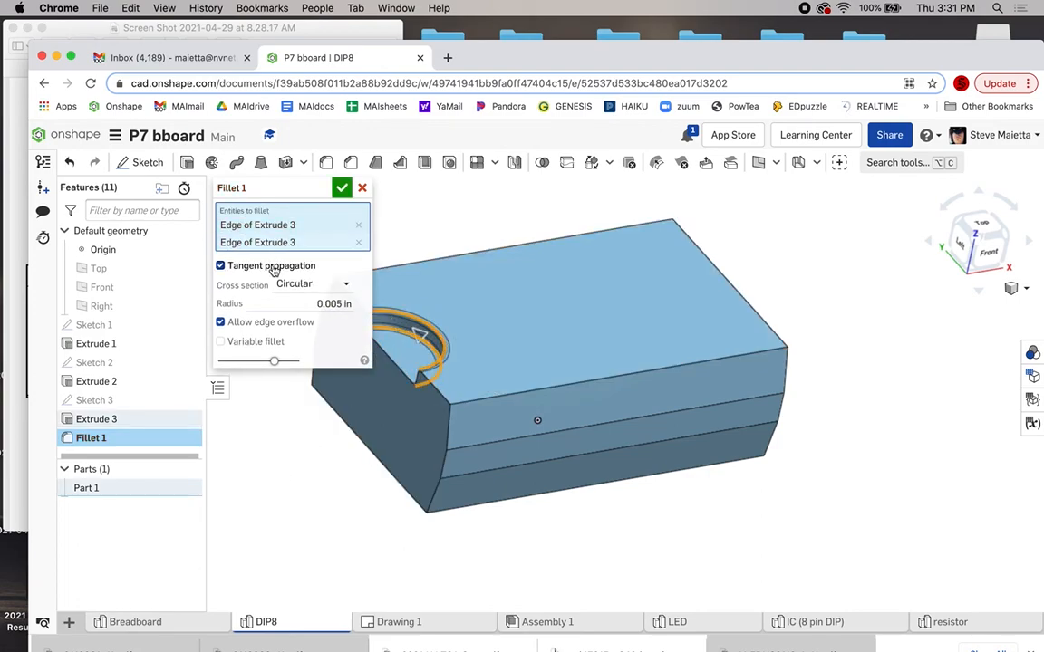
{"action": "left_click", "coordinate": [341, 188]}
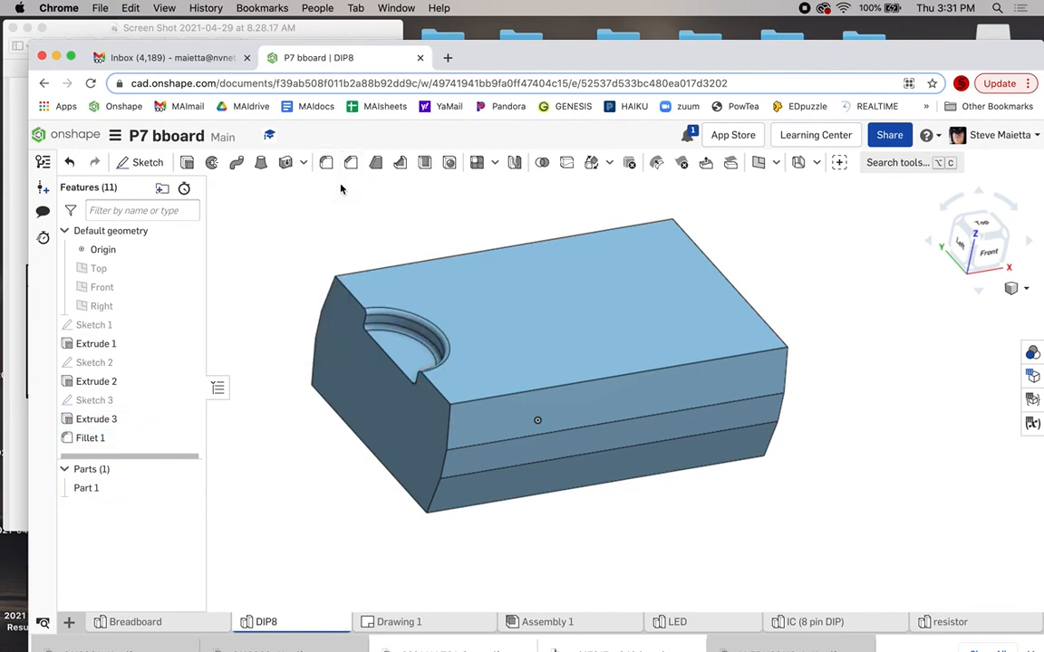
- Change the body part's appearance to a dark grey palette colour
{"action": "mouse_move", "coordinate": [332, 255]}
{"action": "right_mouse_down"}
{"action": "mouse_move", "coordinate": [294, 233]}
{"action": "mouse_move", "coordinate": [338, 264]}
{"action": "mouse_move", "coordinate": [327, 252]}
{"action": "mouse_move", "coordinate": [316, 261]}
{"action": "right_mouse_up"}
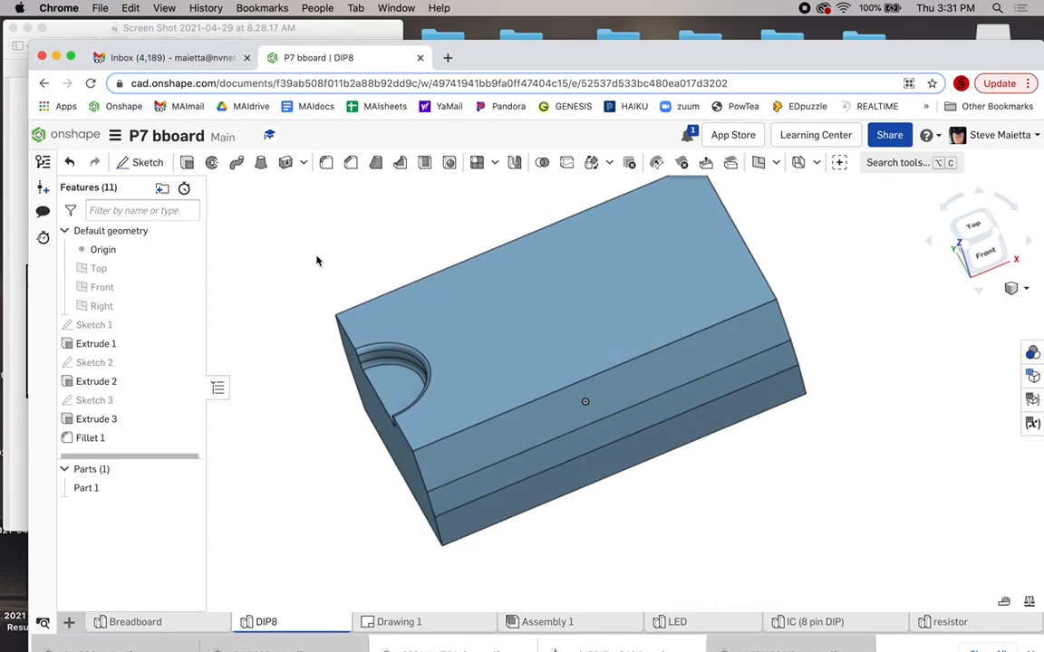
{"action": "right_click", "coordinate": [83, 488]}
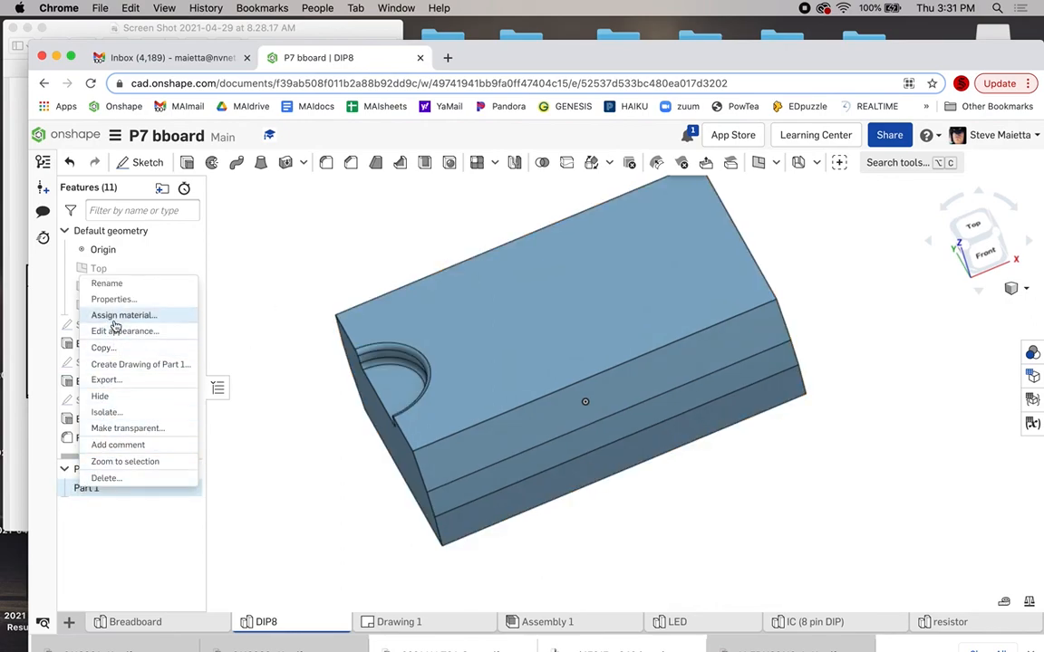
{"action": "left_click", "coordinate": [112, 331]}
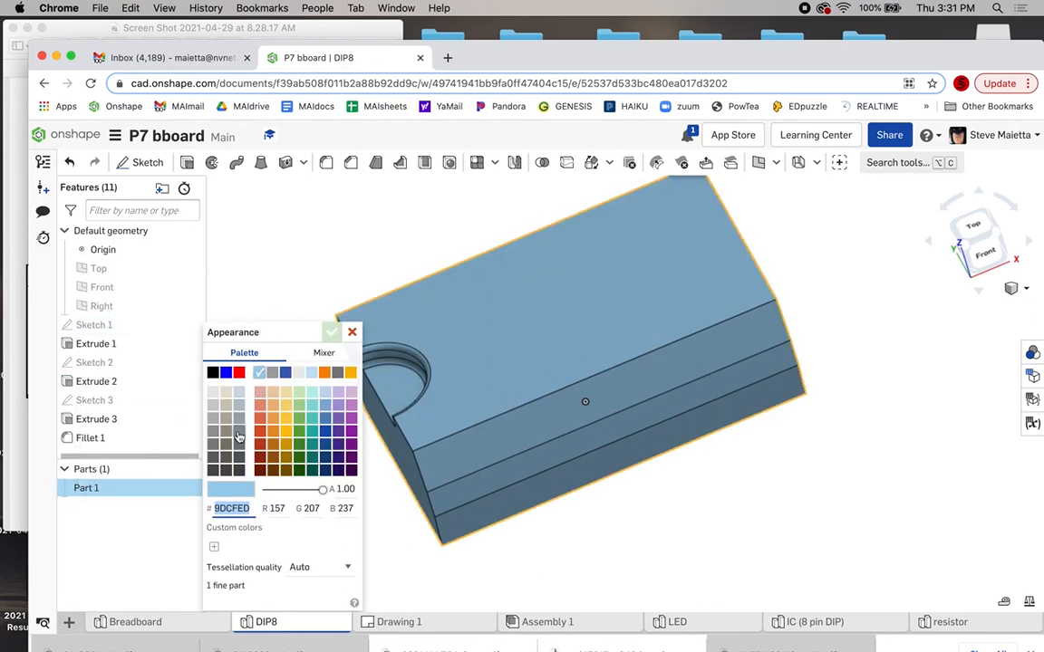
{"action": "left_click", "coordinate": [239, 444]}
{"action": "left_click", "coordinate": [330, 333]}
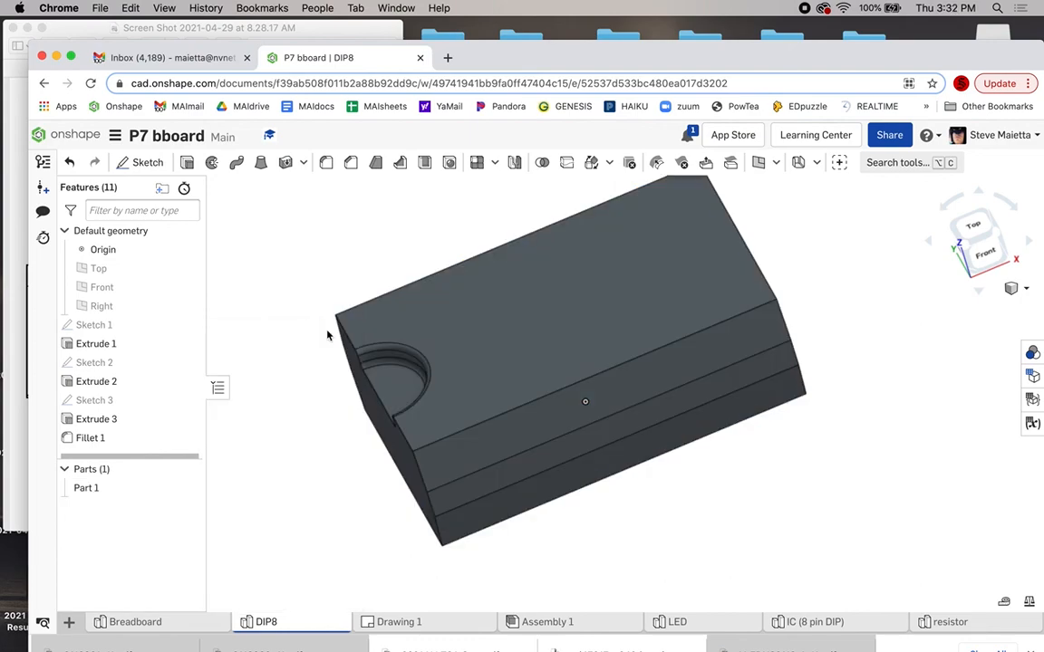
{"action": "right_click_drag", "start_coordinate": [351, 354], "coordinate": [382, 355]}
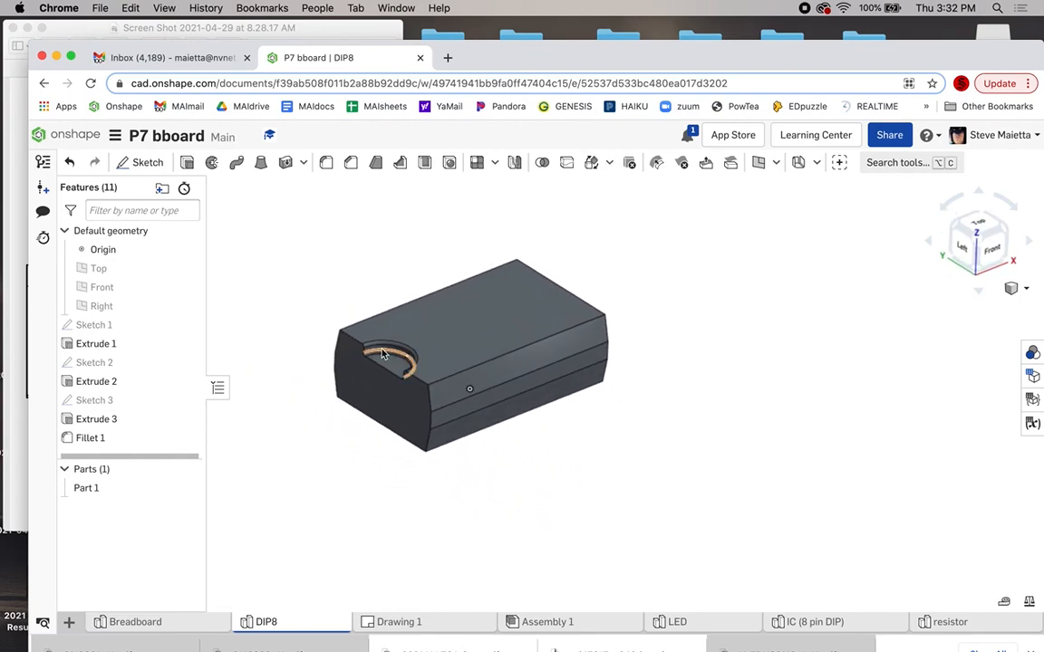
{"action": "right_click_drag", "start_coordinate": [677, 294], "coordinate": [680, 303]}
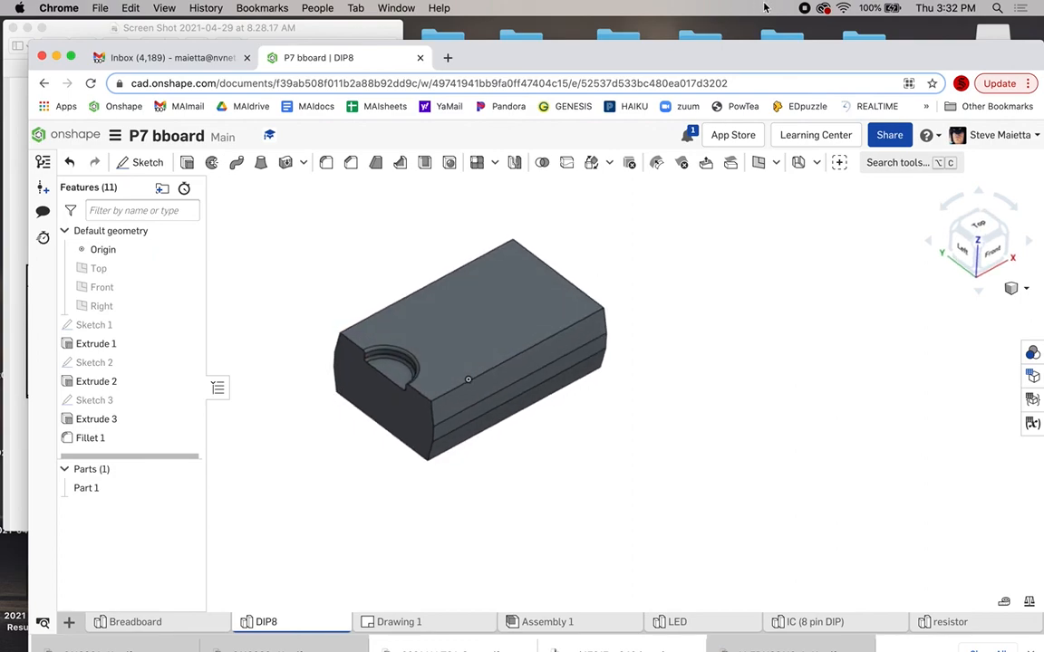